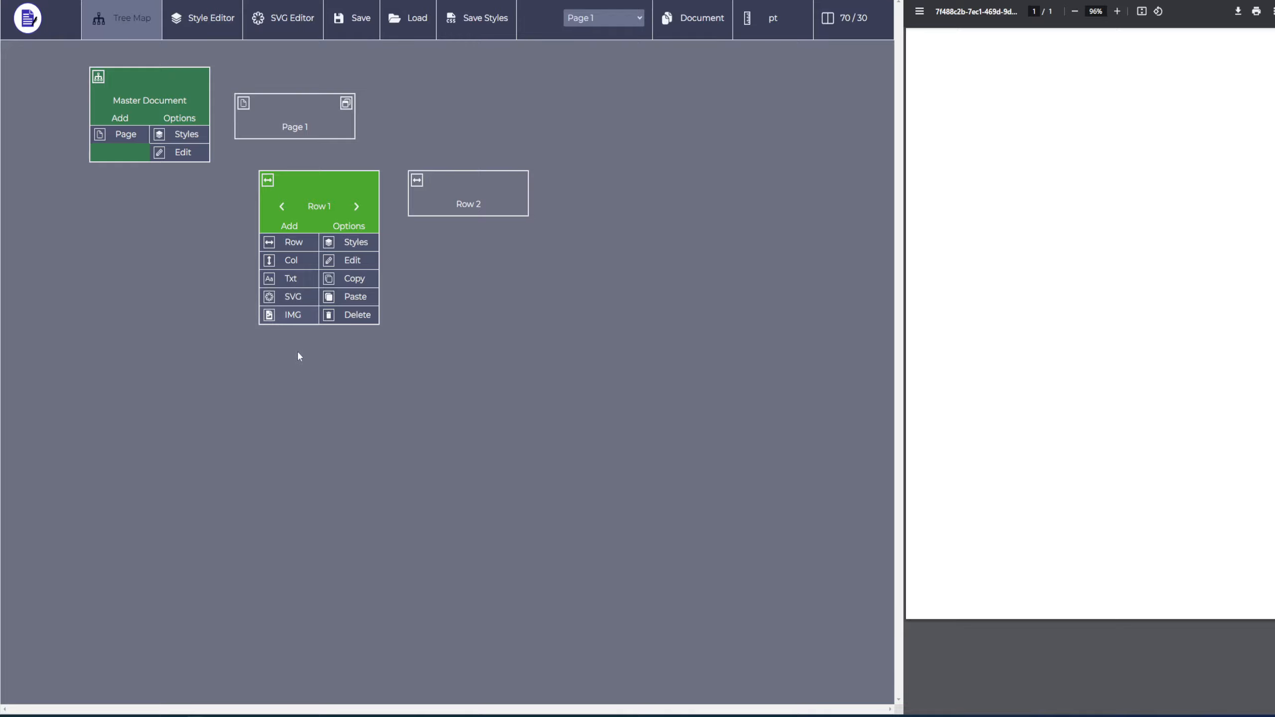
click(291, 279)
click(331, 366)
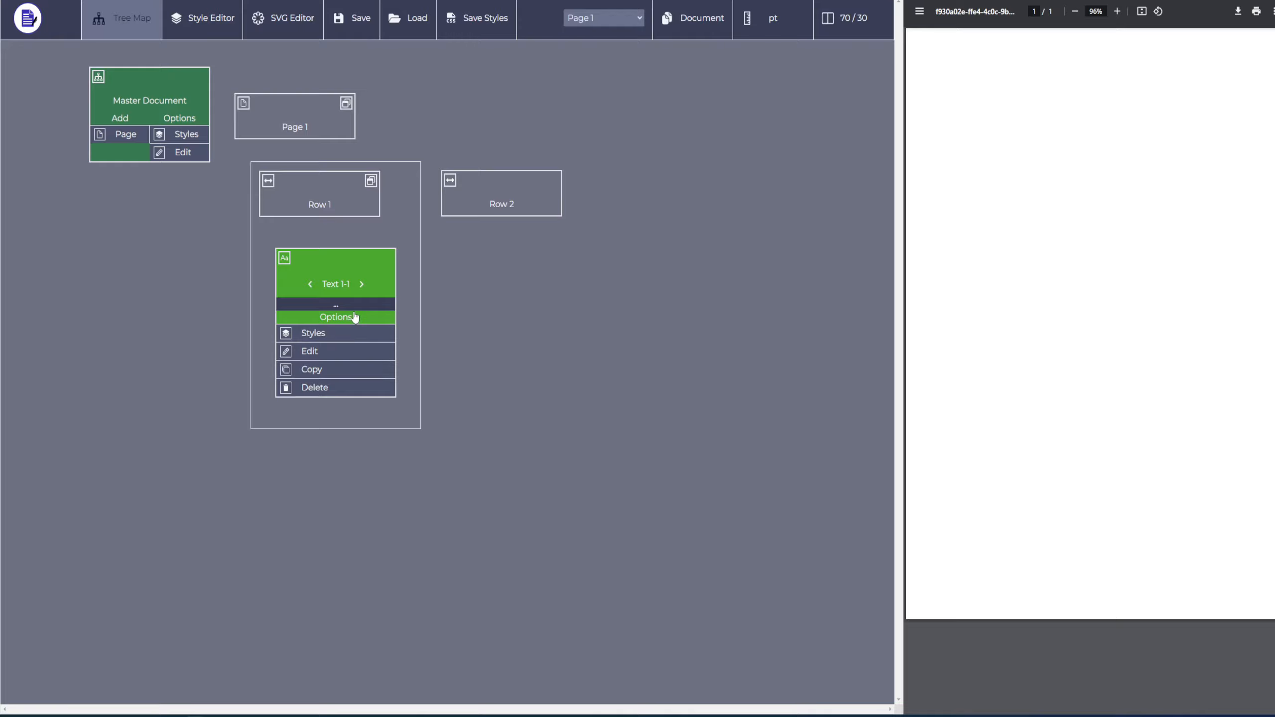
click(315, 388)
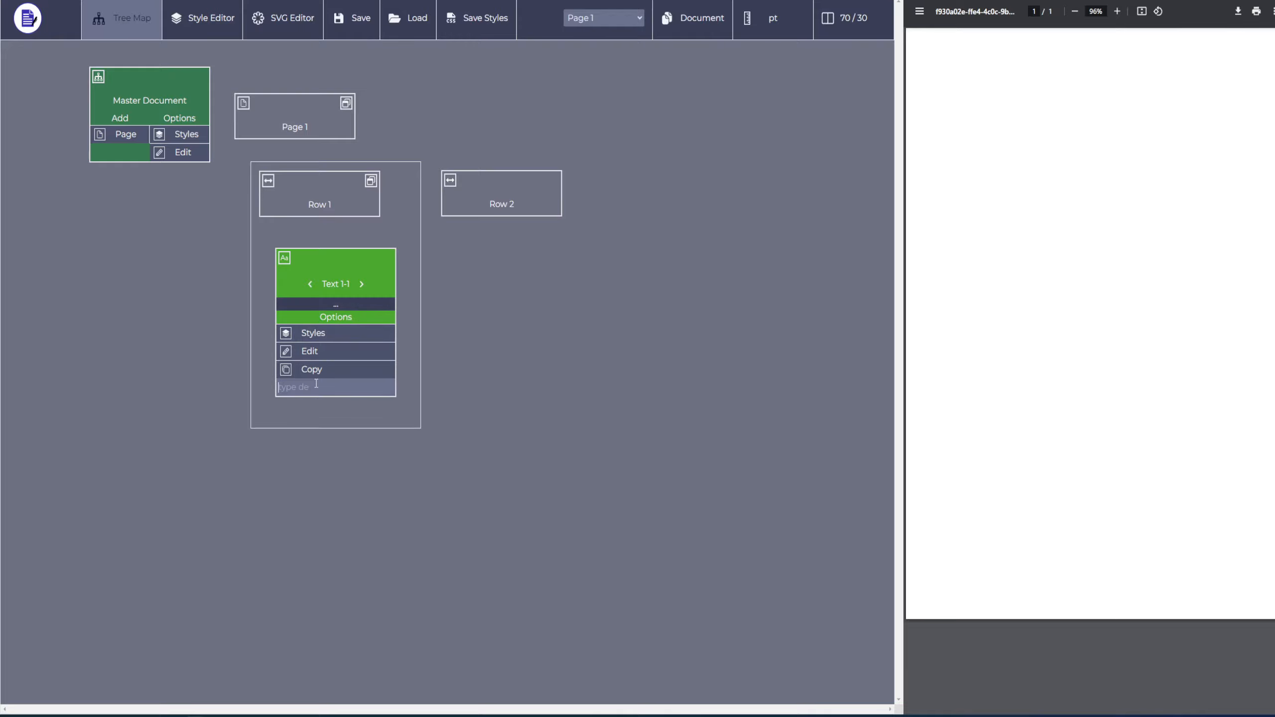
Add a text element to Row 1 and set its content to "A".
click(278, 215)
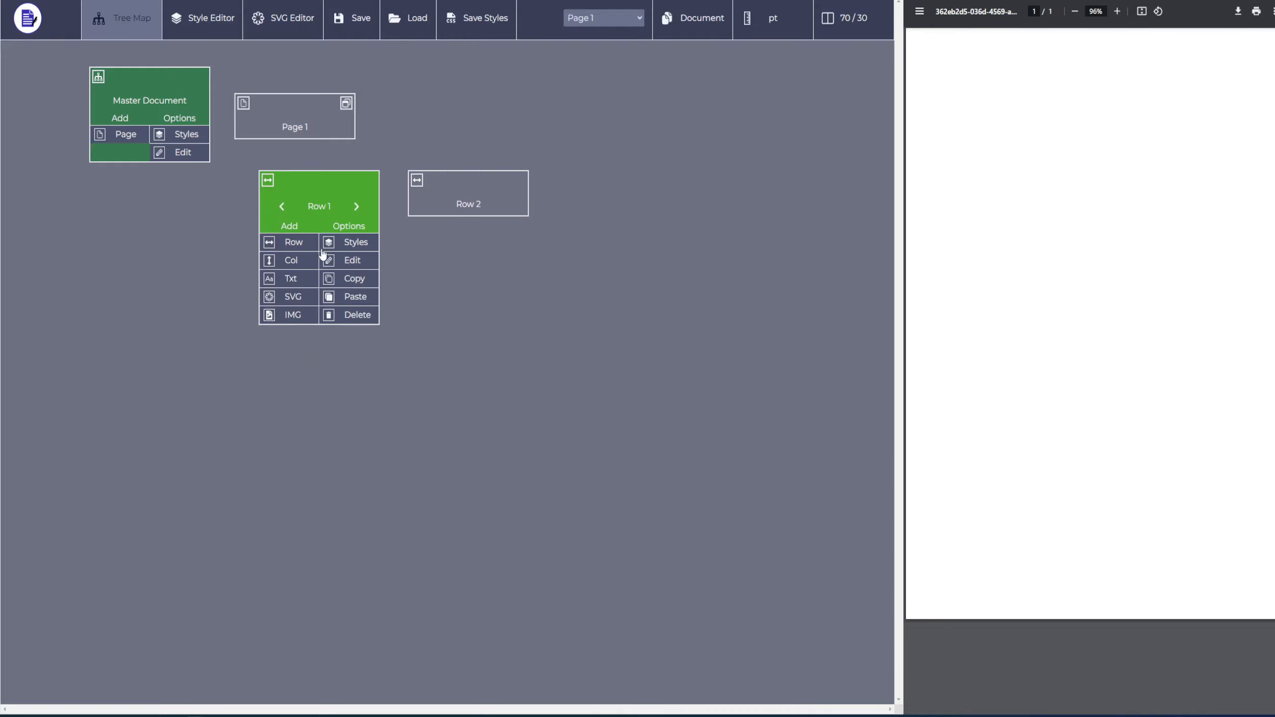
click(292, 284)
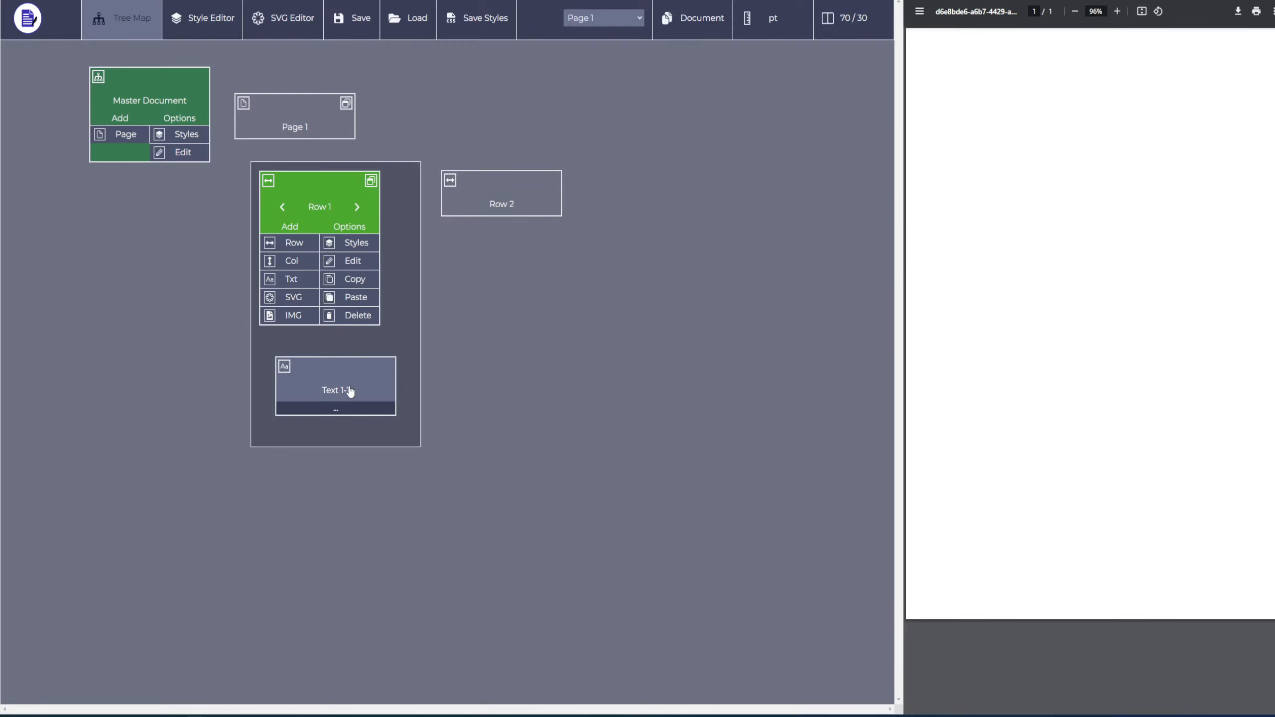
click(347, 392)
click(321, 306)
text(A)
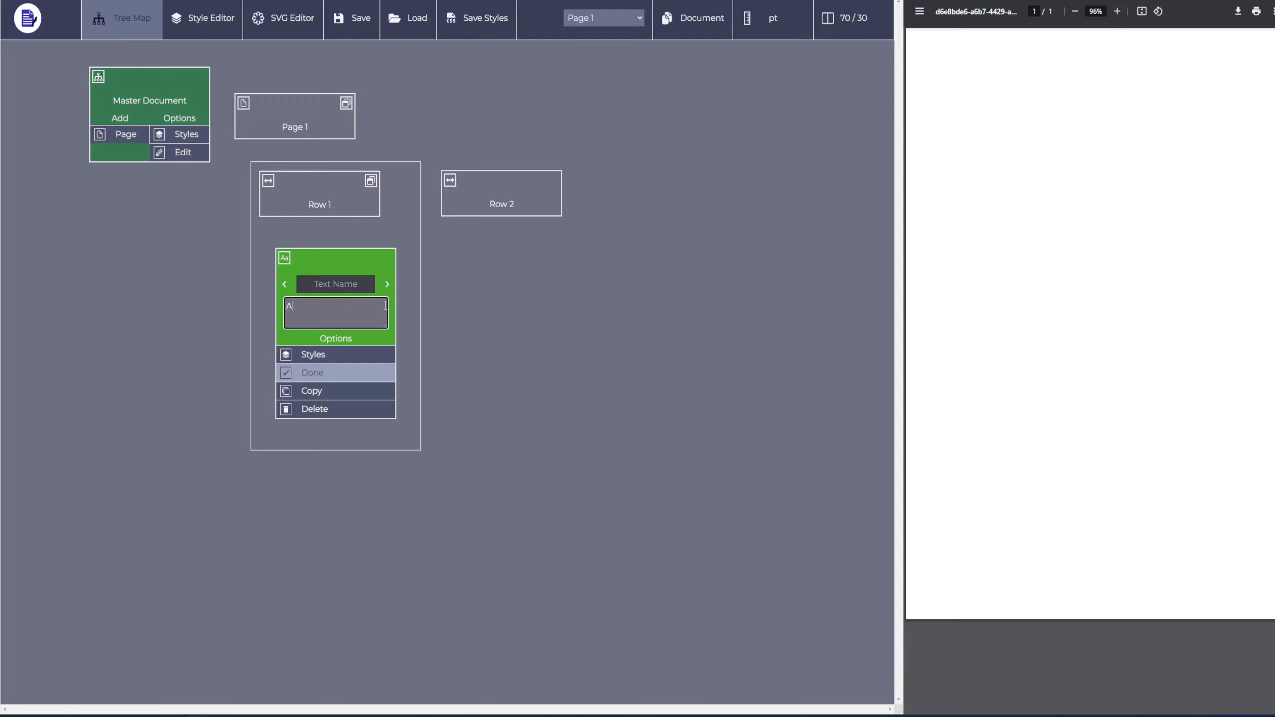
click(278, 217)
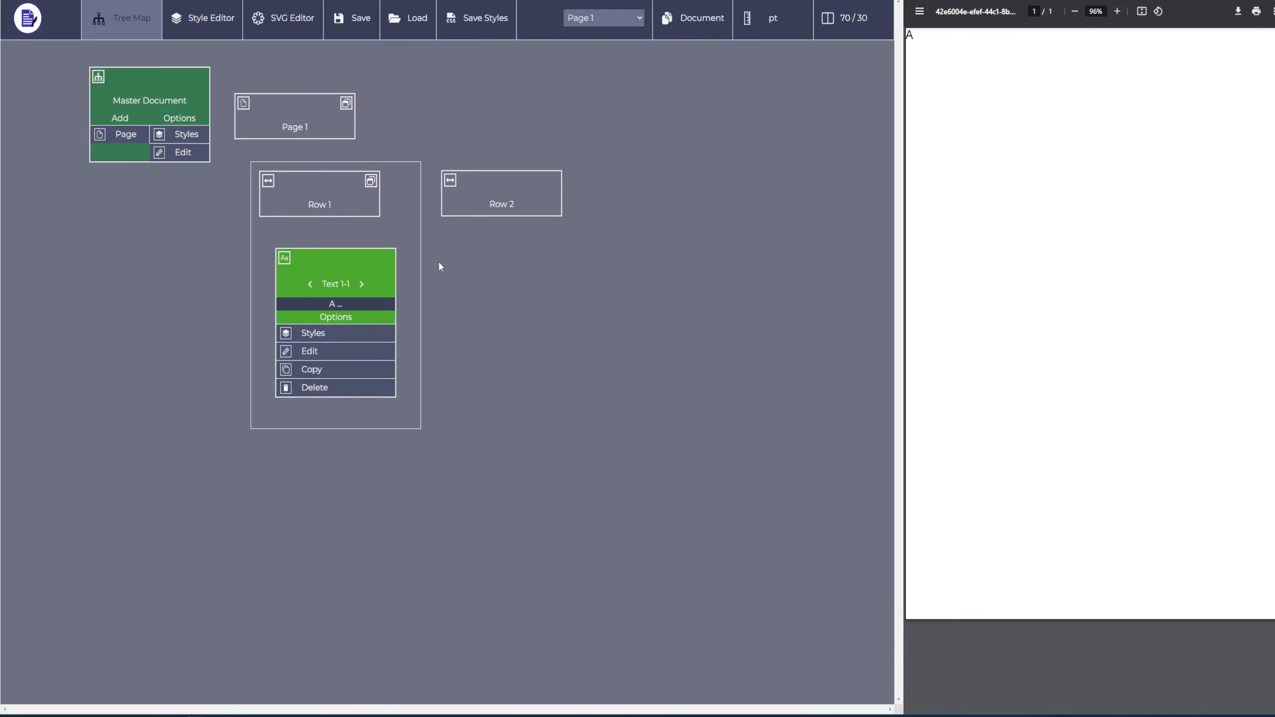
Add two more text elements to Row 1 after the "A" text.
click(473, 205)
click(344, 211)
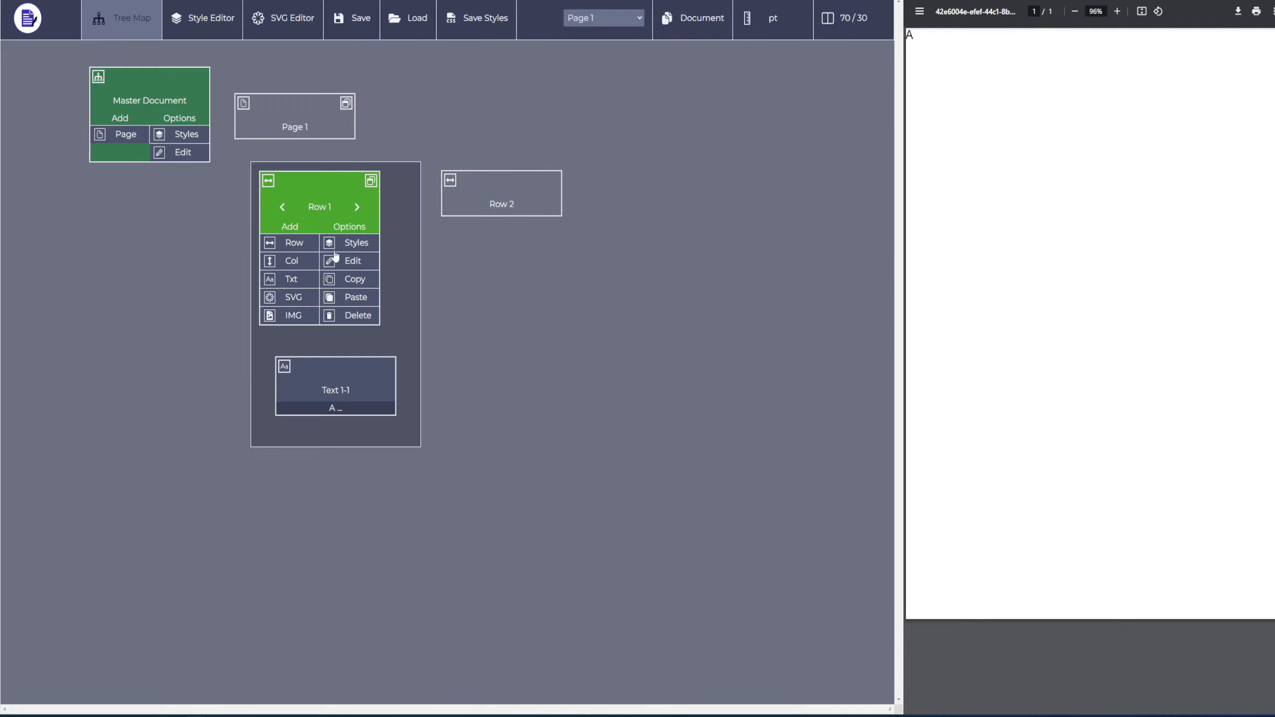
click(291, 279)
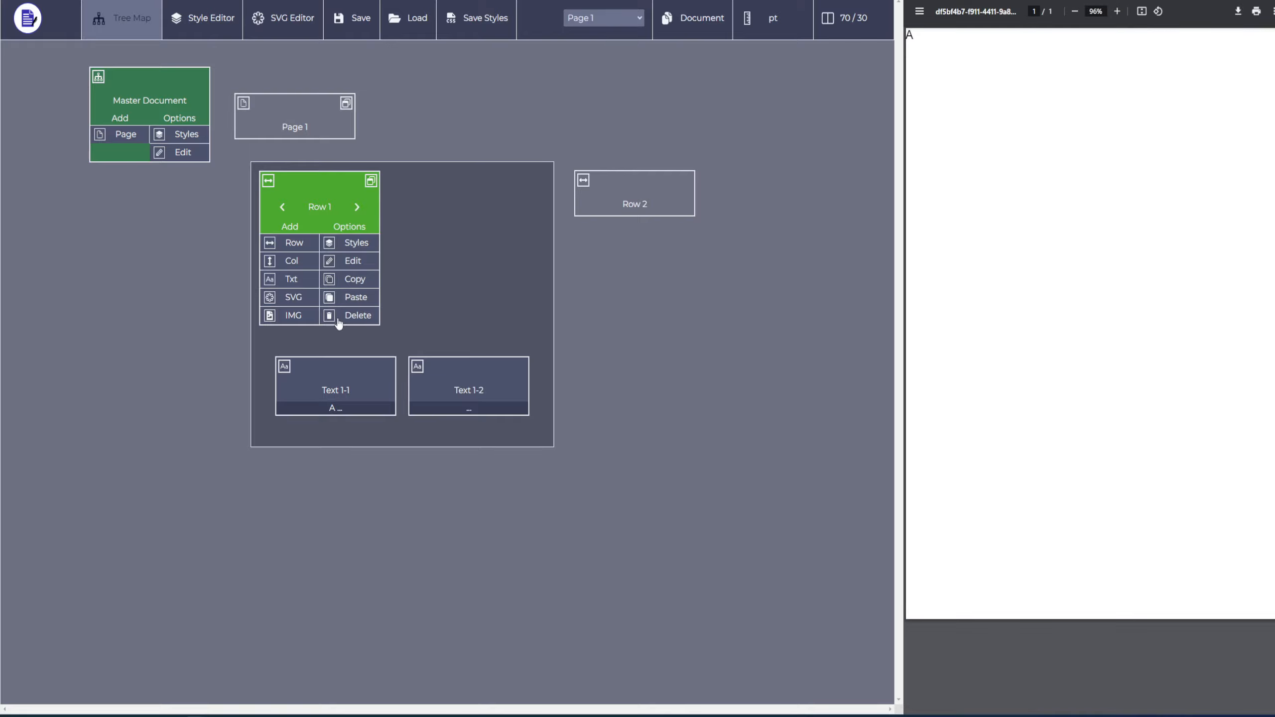
click(297, 283)
Set the content of Text 1-2 to "B" and of Text 1-3 to "C".
click(468, 387)
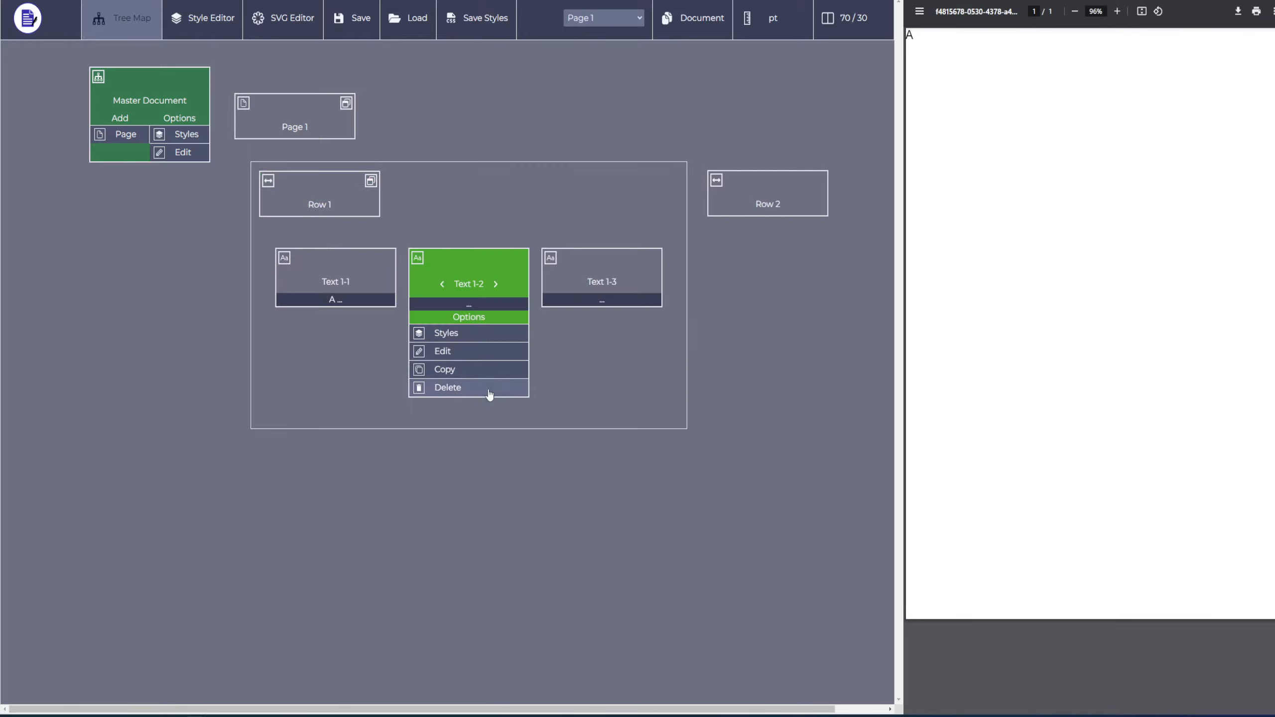
click(469, 305)
text(B)
key(Return)
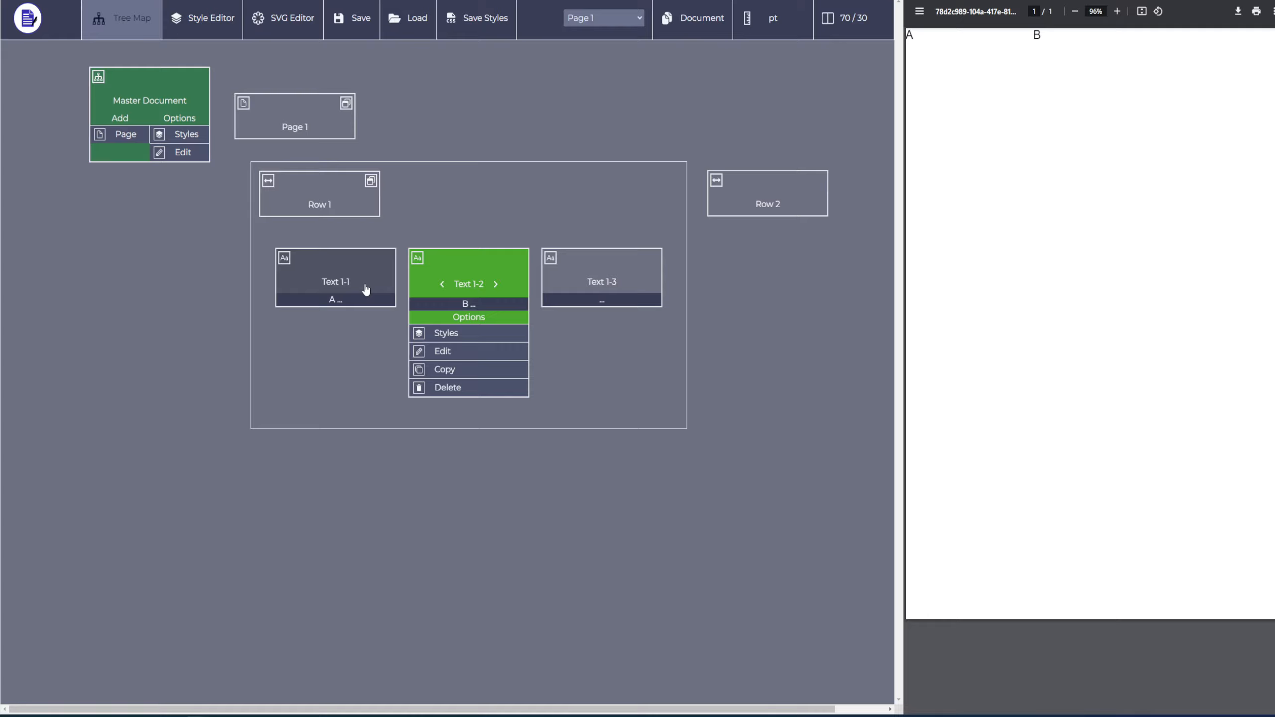
click(596, 284)
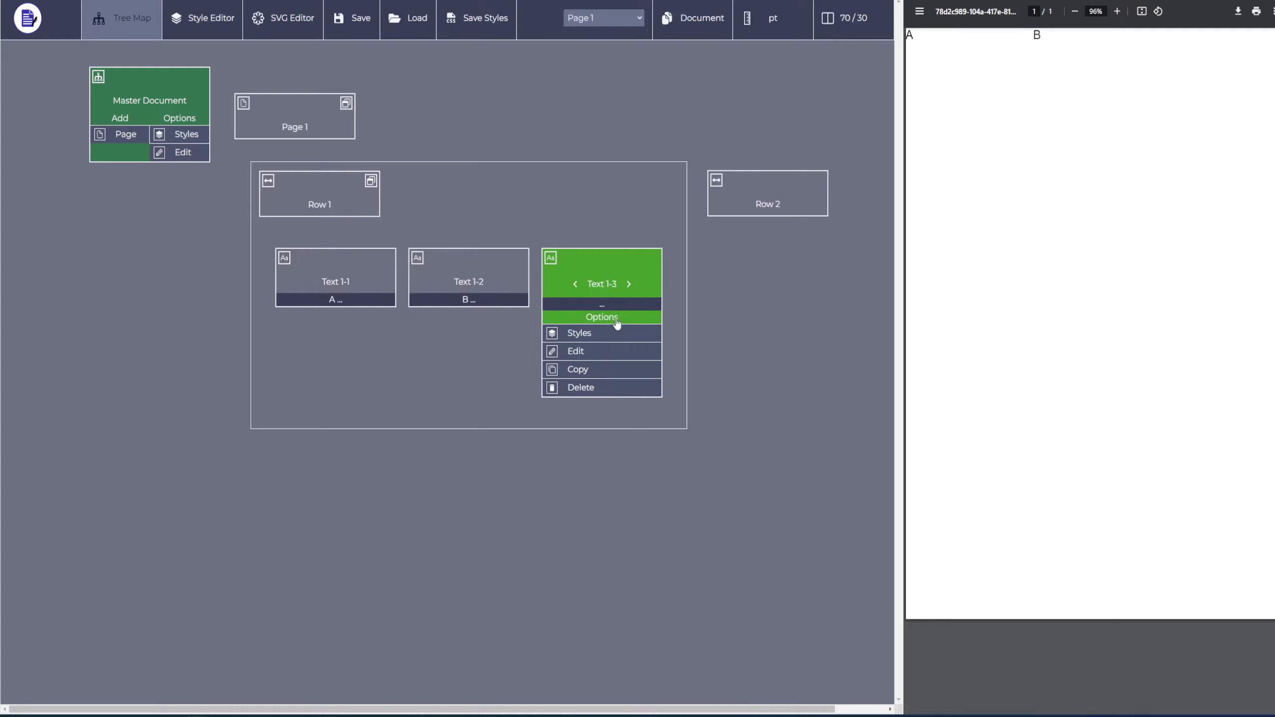
click(588, 305)
text(C)
key(Return)
Shift the "A" text forward through every position in Row 1 and wrap it around to the first position.
click(312, 271)
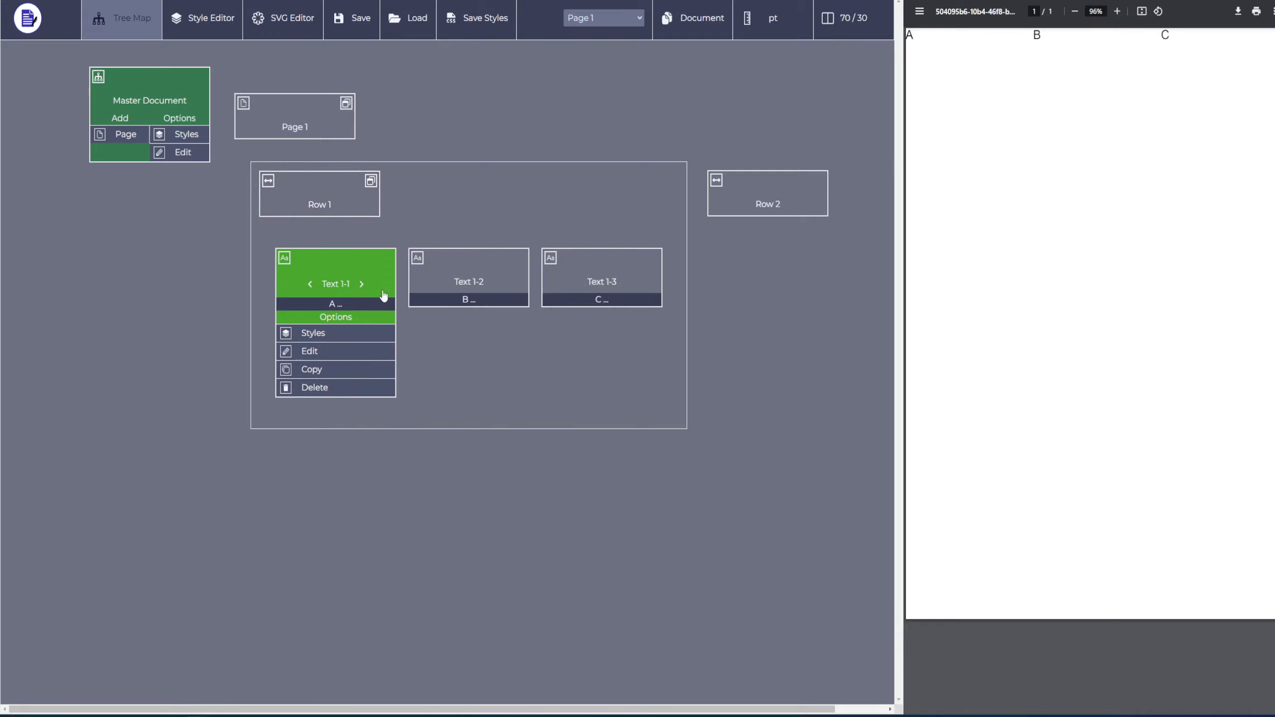
click(362, 284)
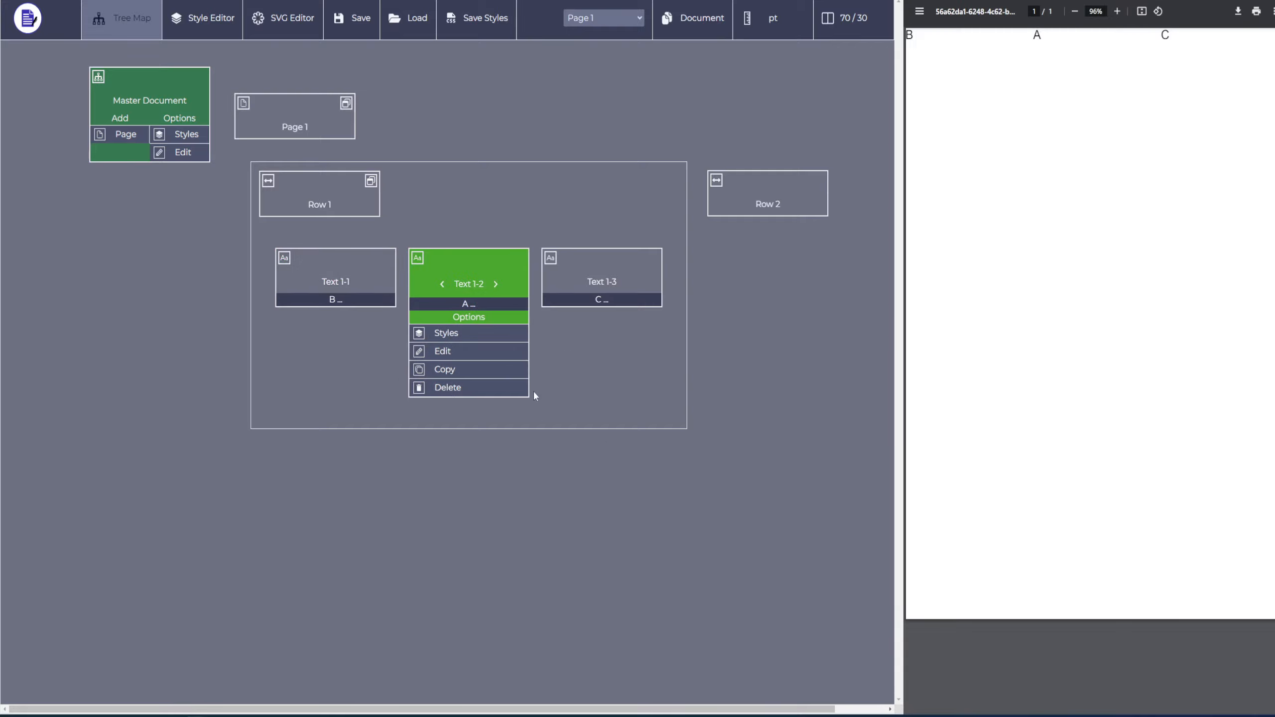
click(498, 287)
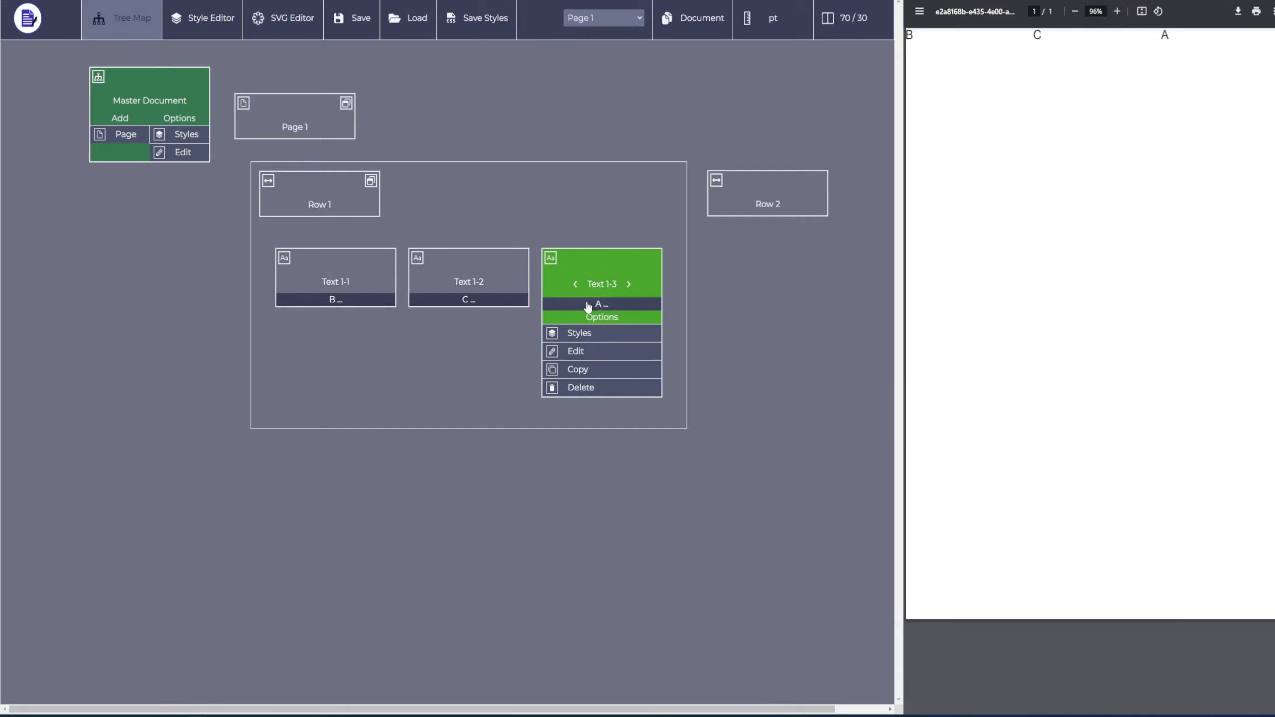
click(629, 284)
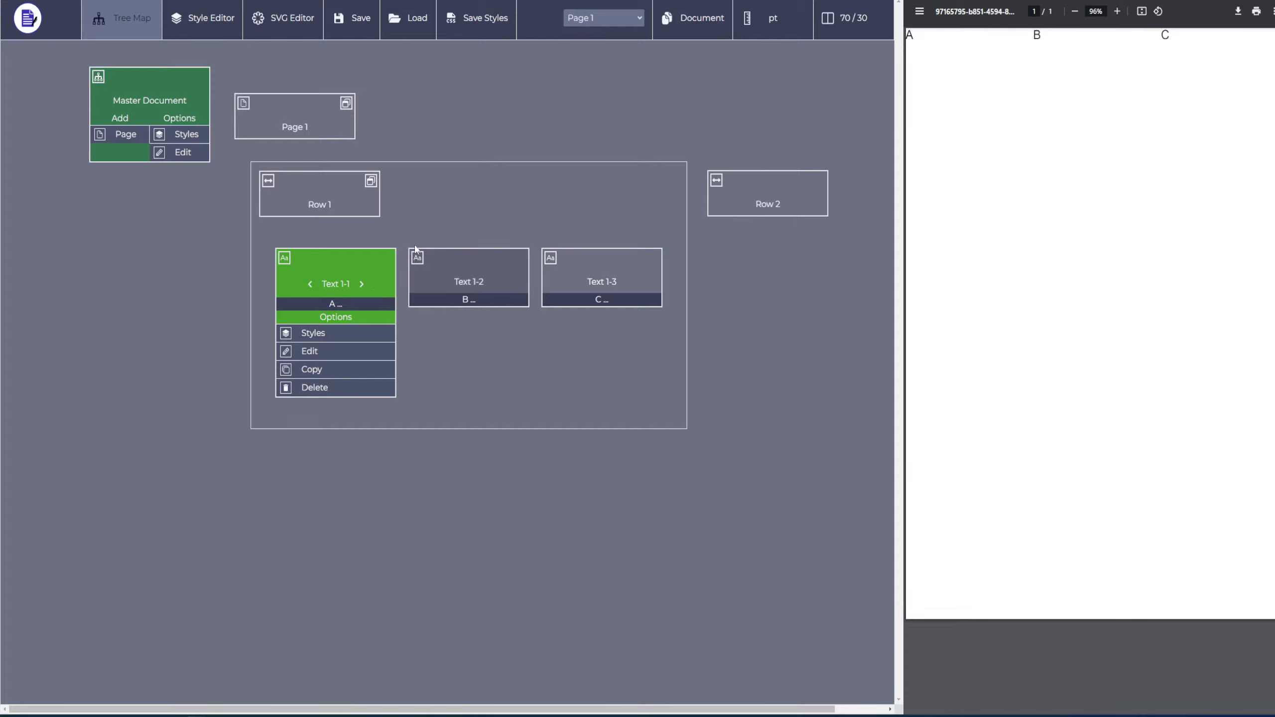
Shift the "A" text in both directions within Row 1, finishing by wrapping it backward from first to last position.
click(367, 284)
click(444, 284)
click(310, 284)
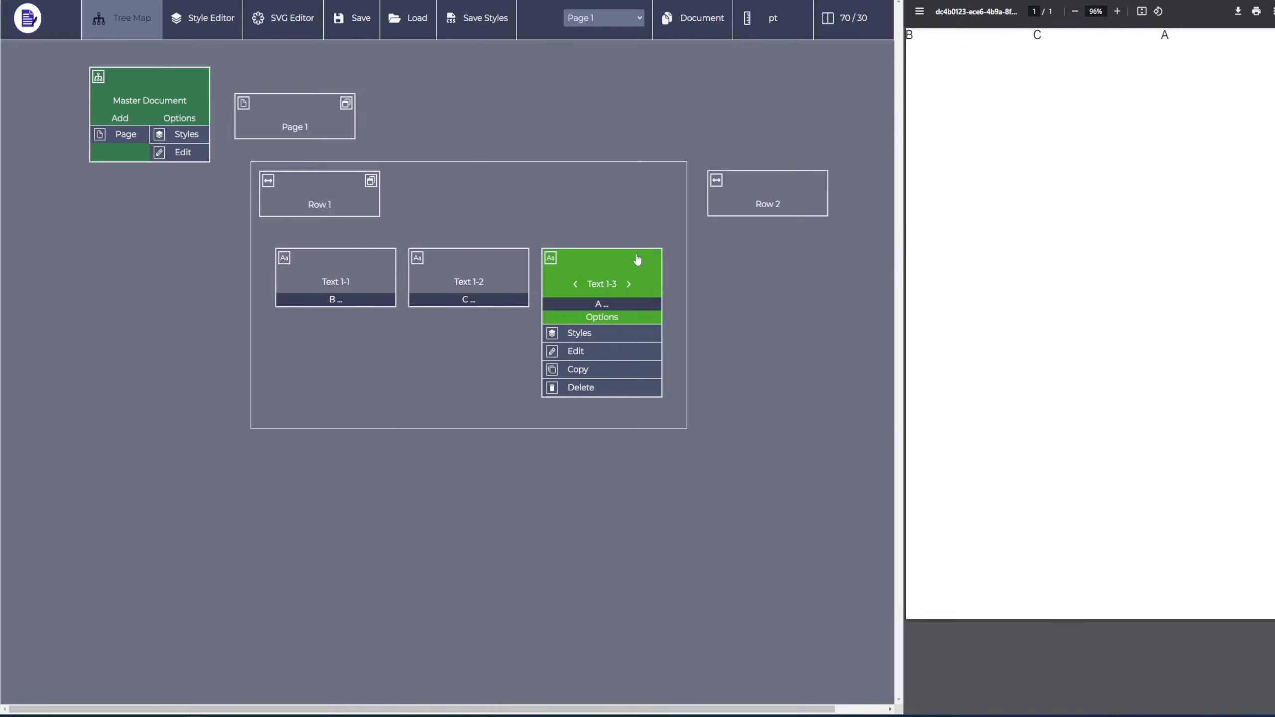
click(629, 285)
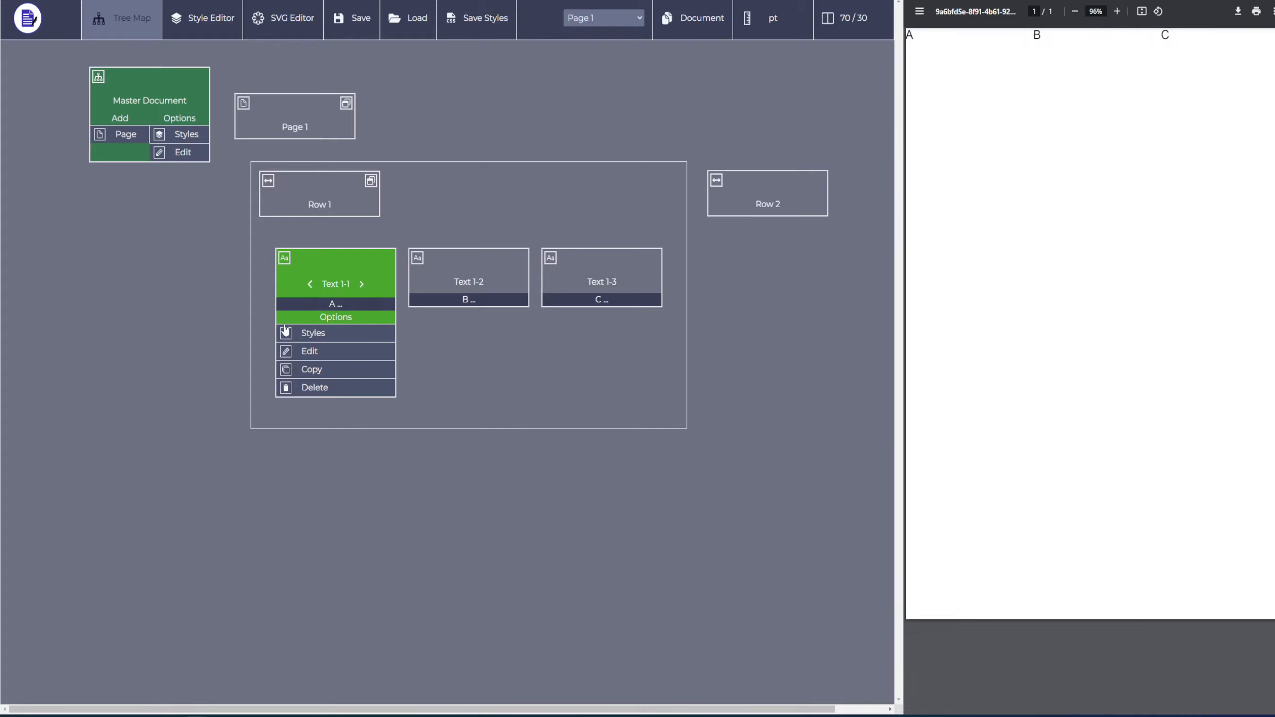
click(311, 288)
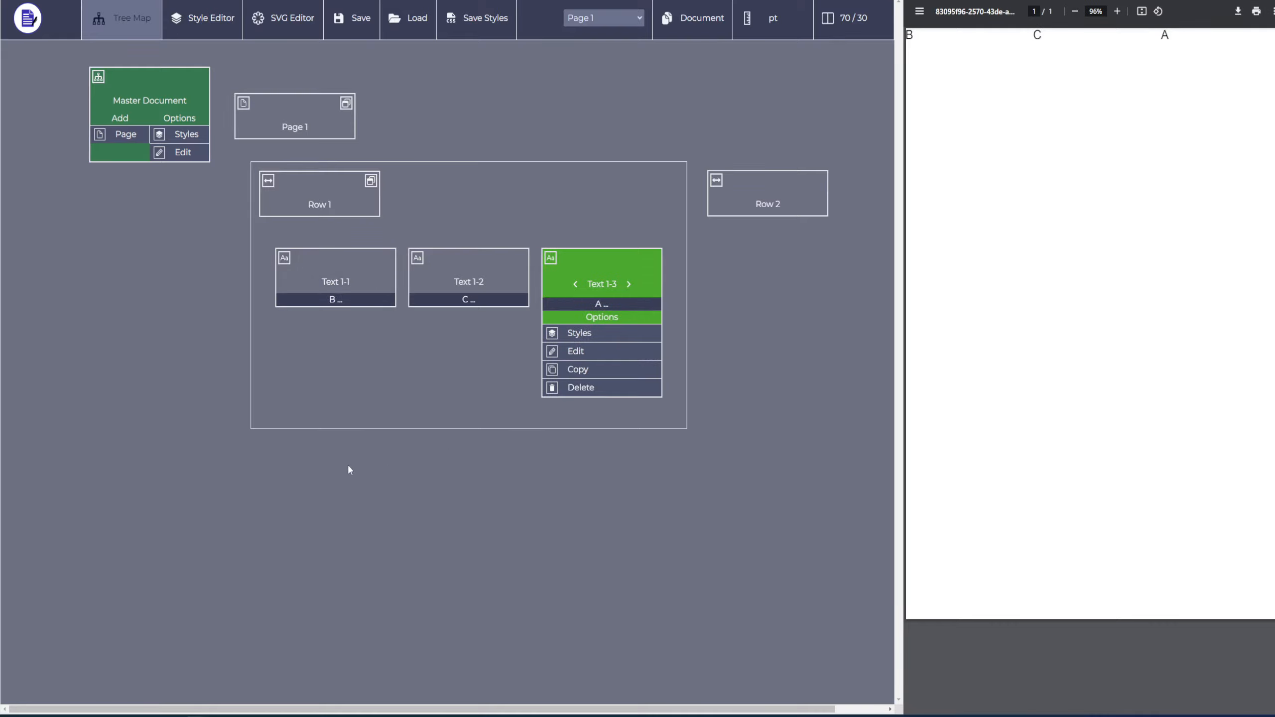
Shift the row holding the three texts between the first and second positions, ending back as the first row.
click(308, 181)
click(359, 207)
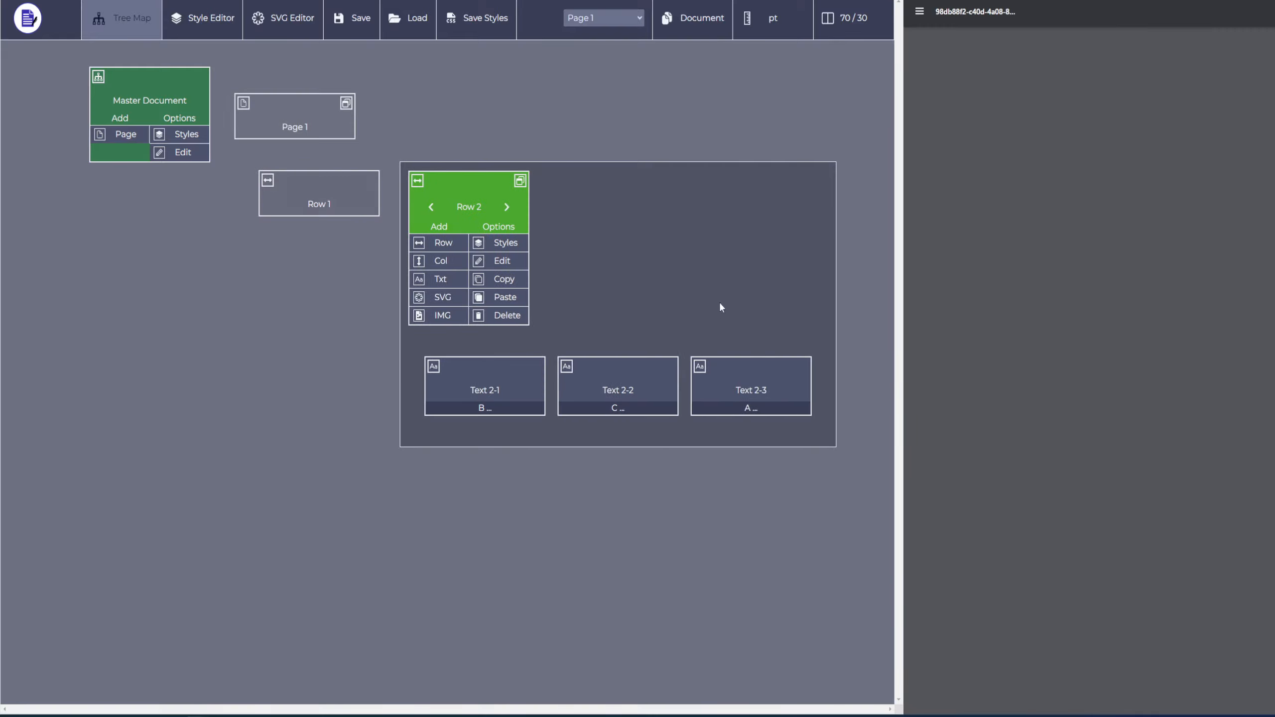
click(430, 207)
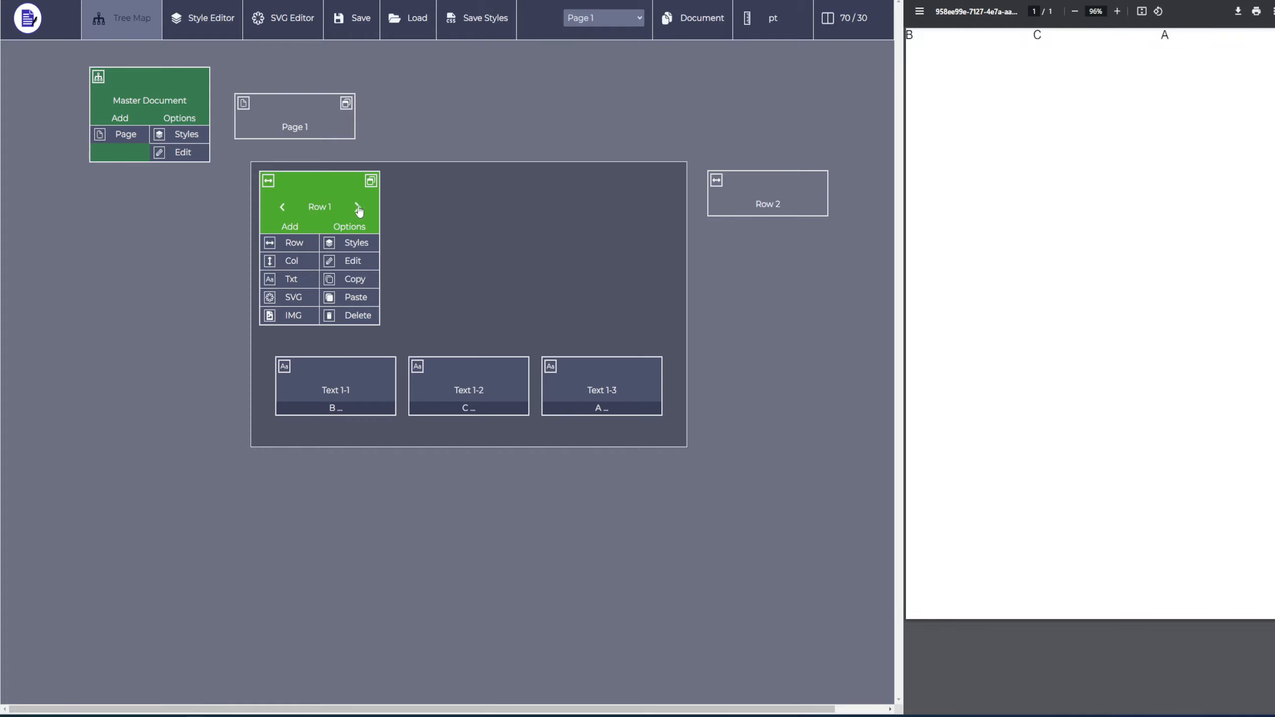
click(358, 207)
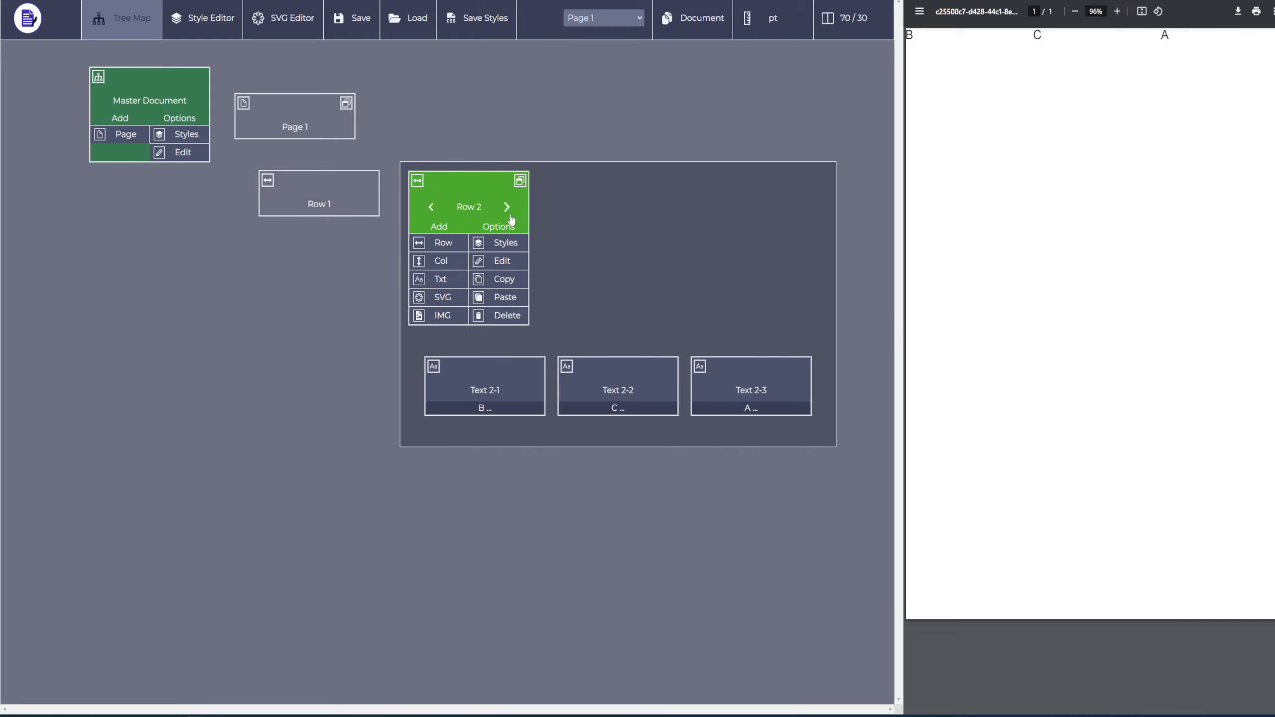
click(507, 211)
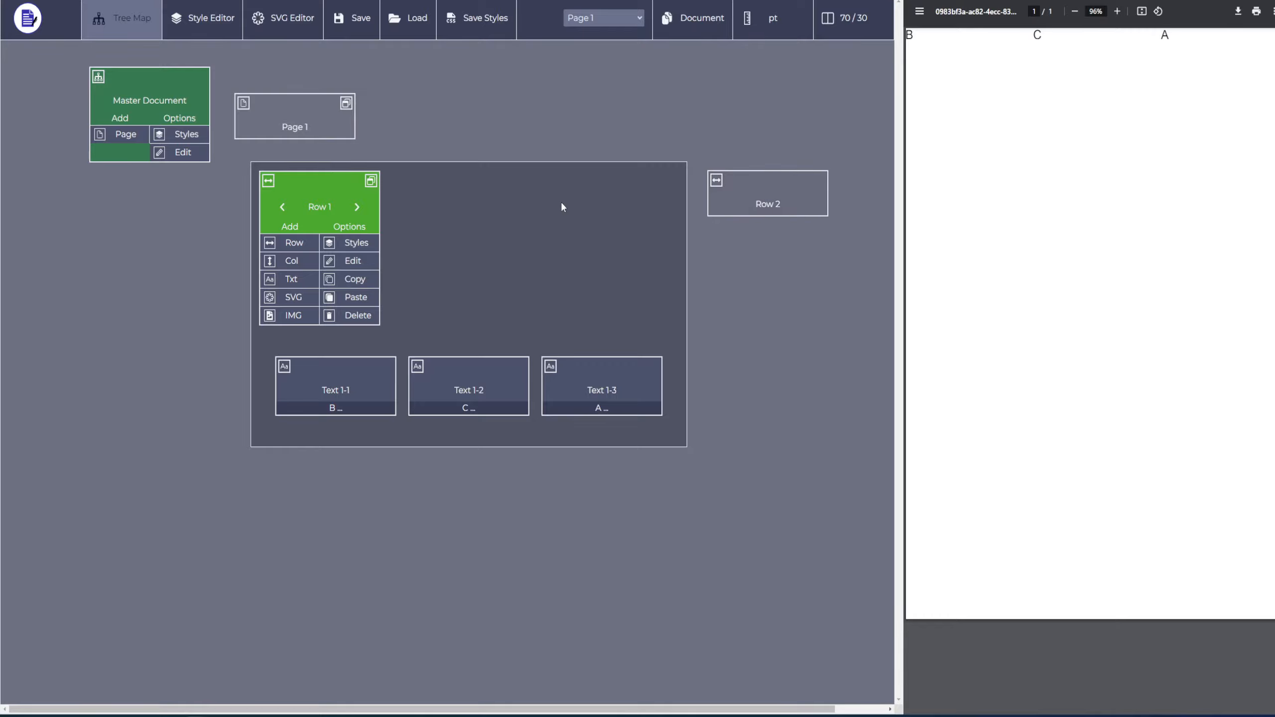
Add a second page to the master document in size A10 from the A sizes.
click(304, 111)
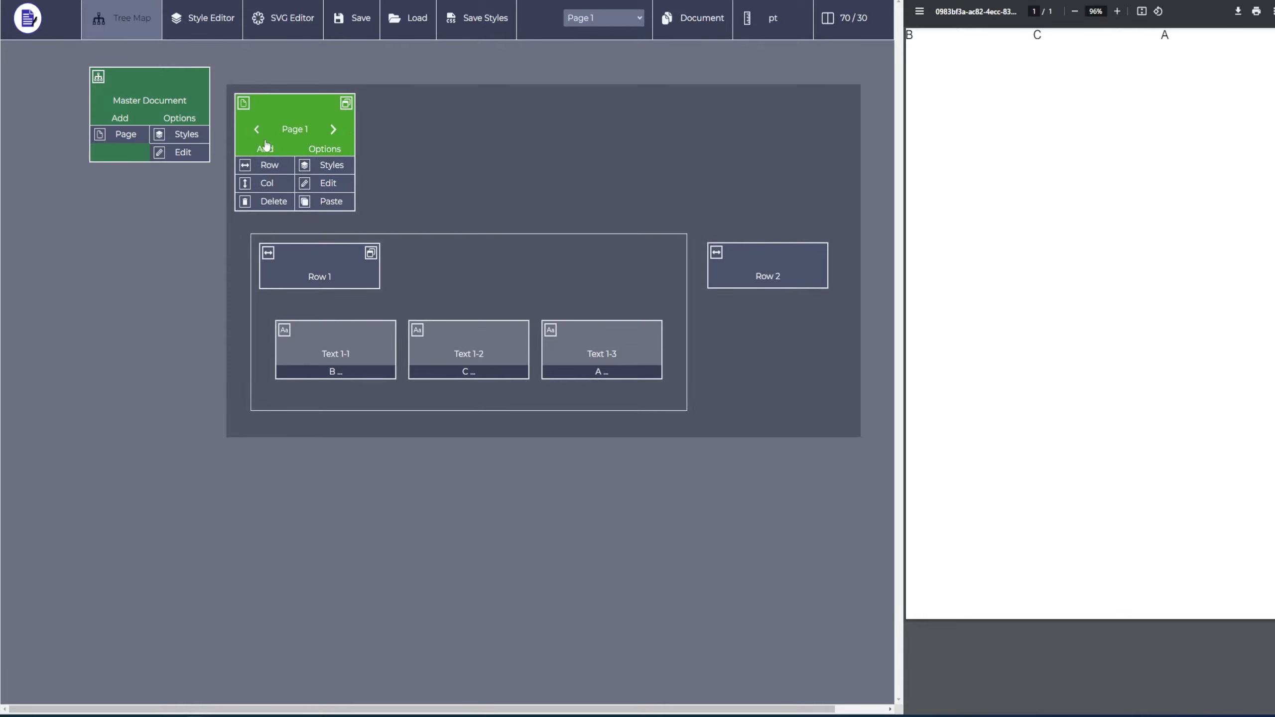
click(127, 135)
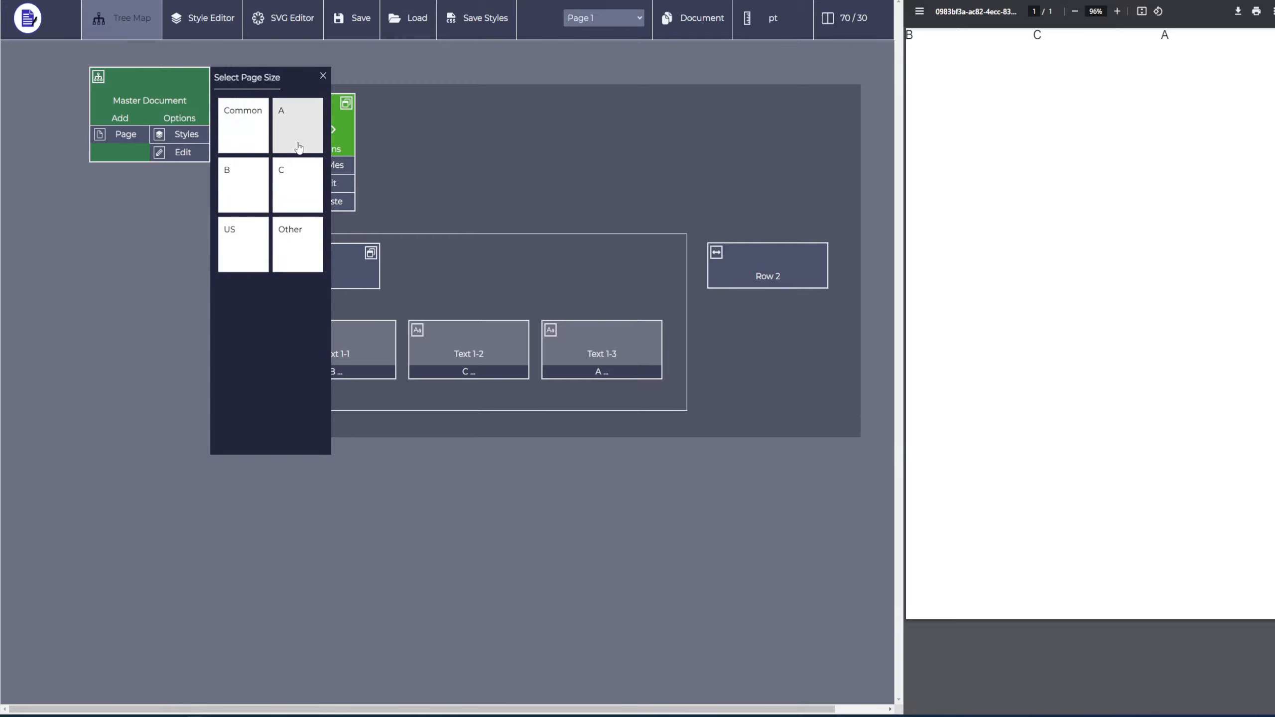
click(286, 121)
click(253, 157)
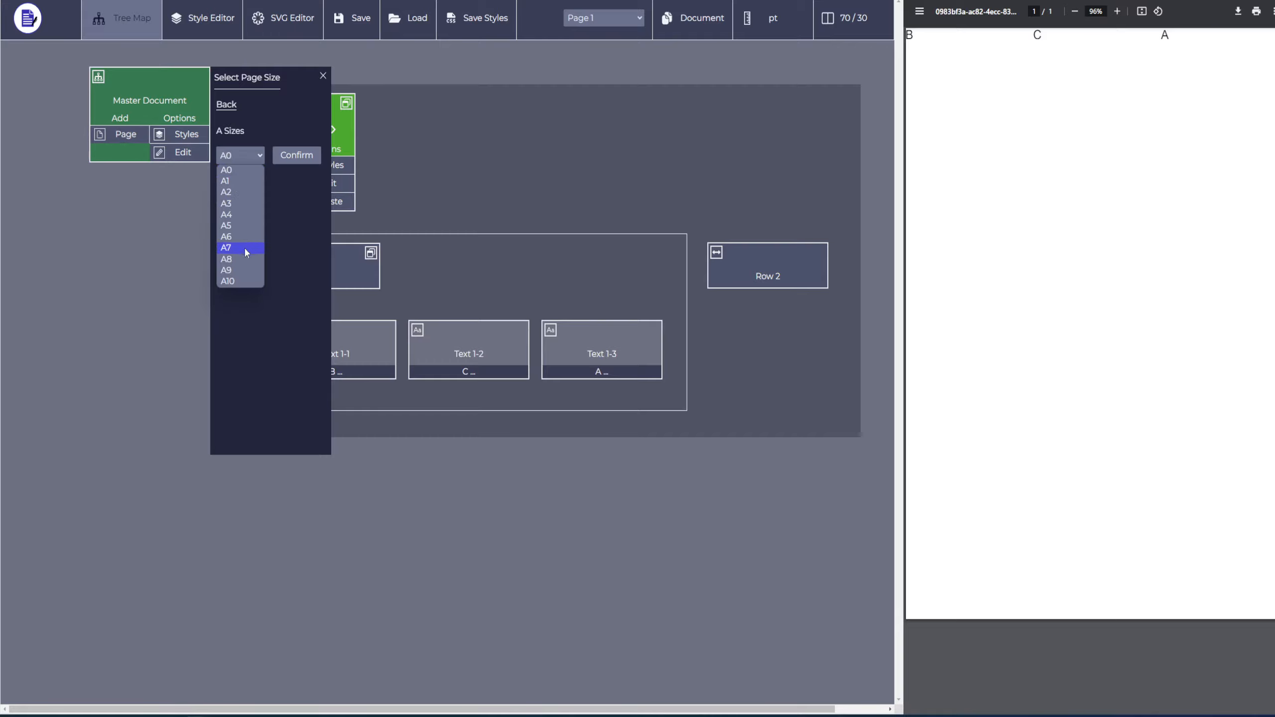
click(242, 282)
click(311, 160)
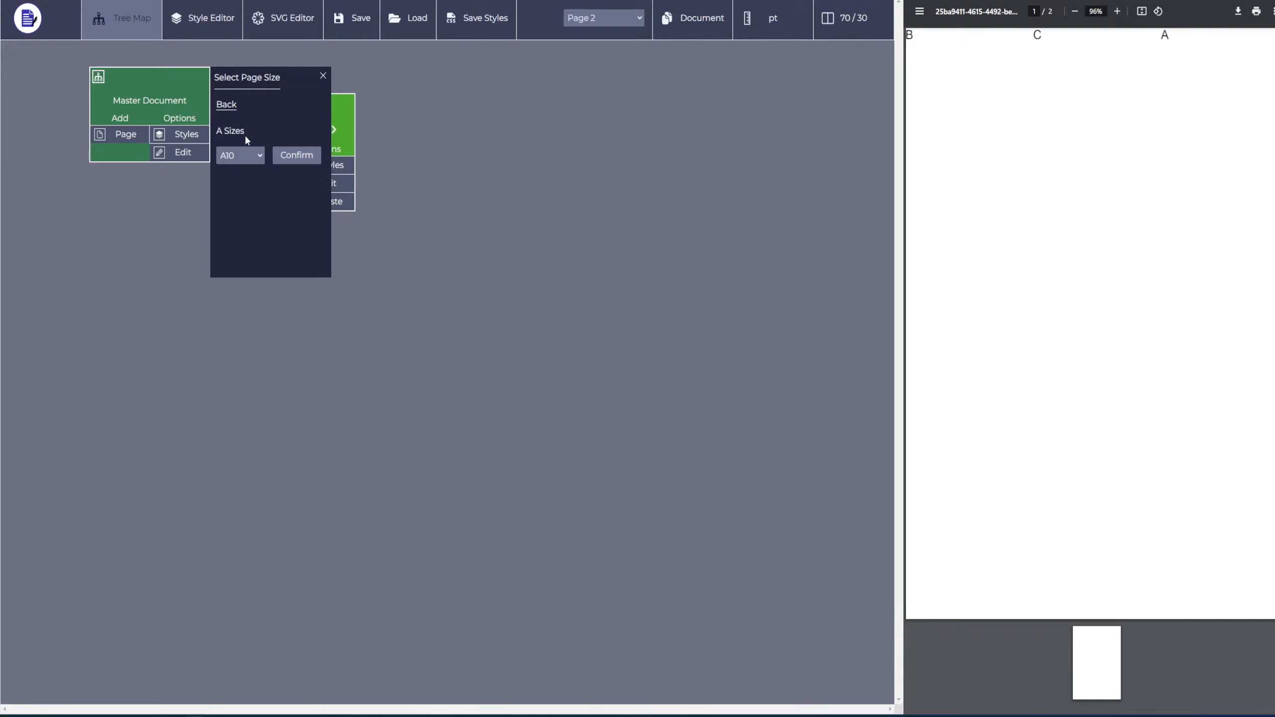
click(323, 75)
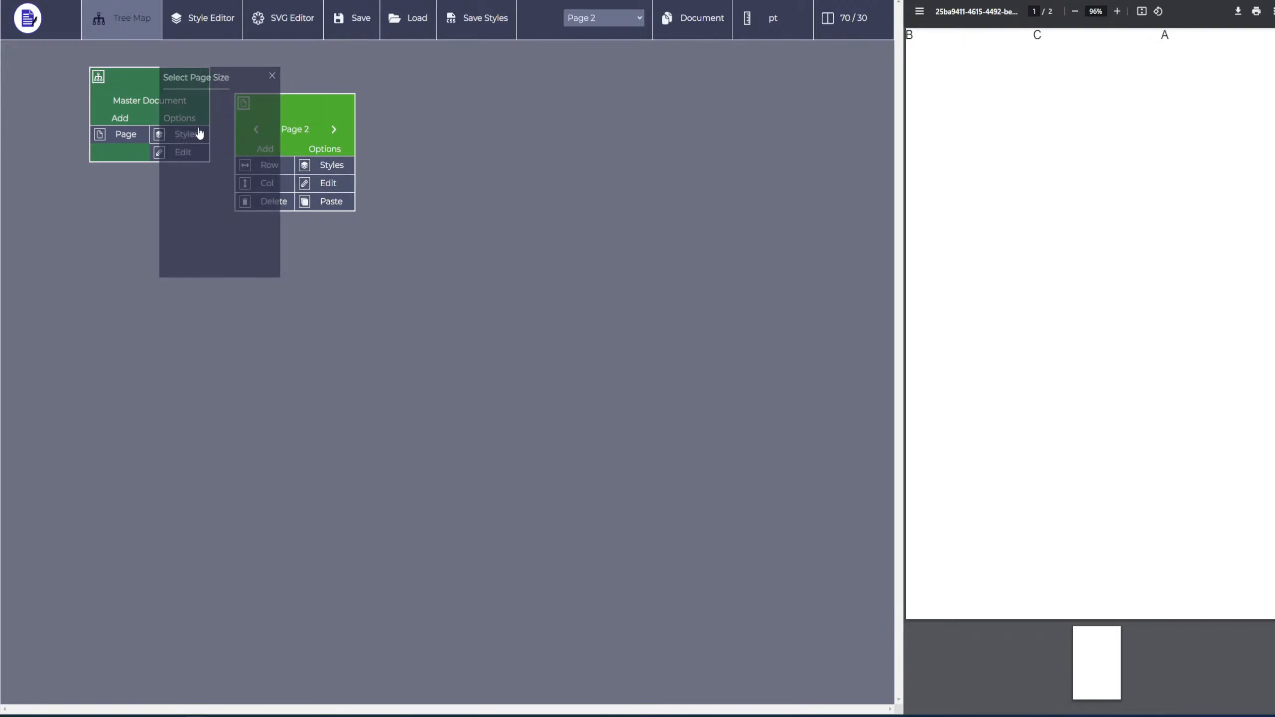
Add a third page to the master document in size ID1 from the Other sizes.
click(126, 134)
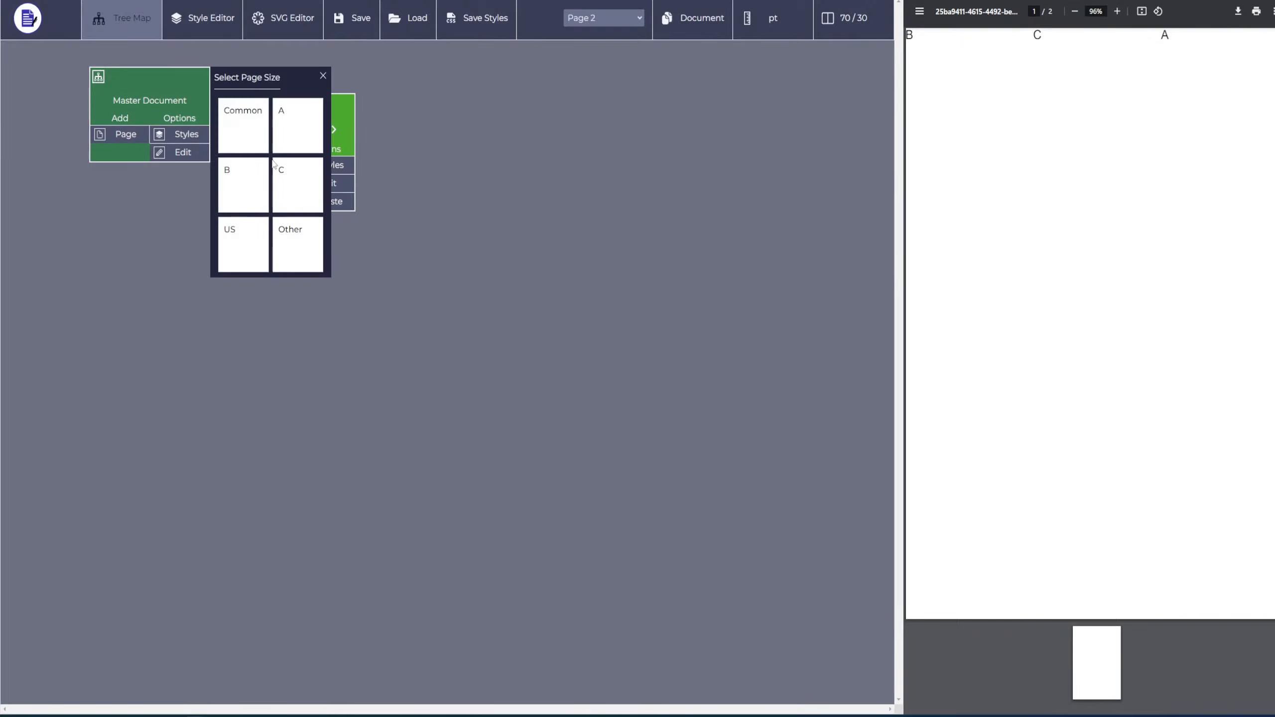
click(294, 254)
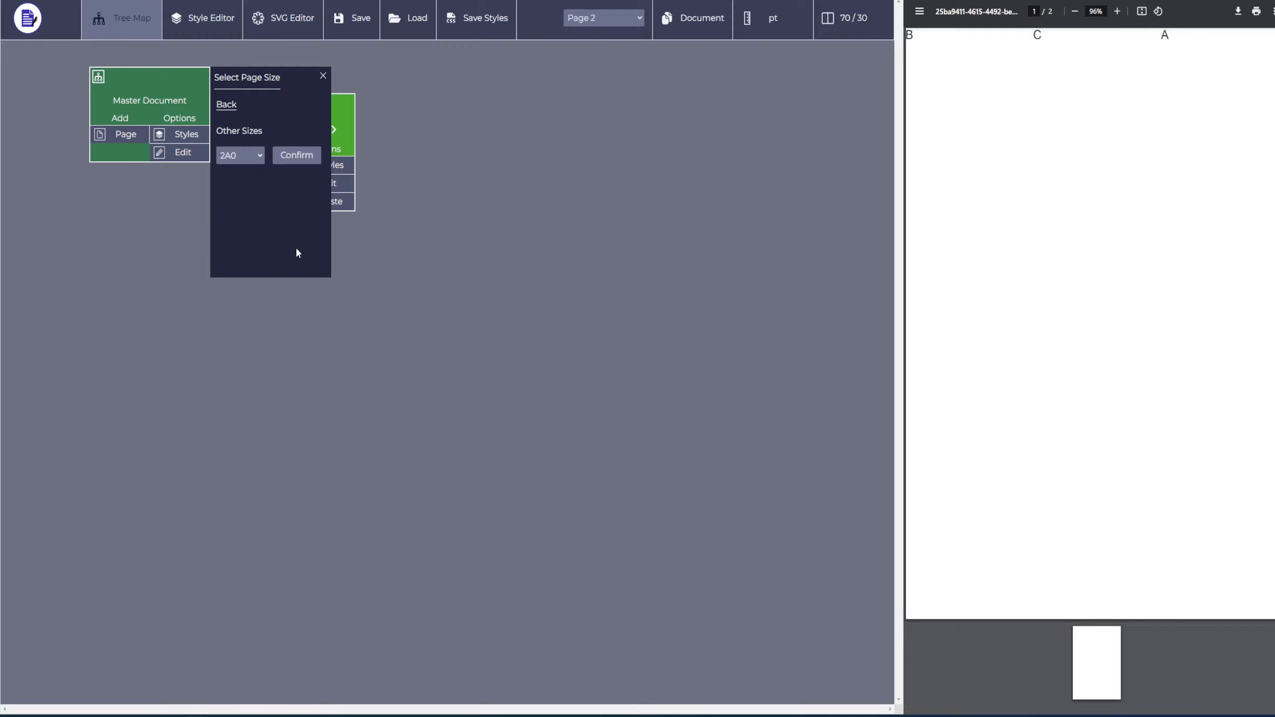
click(231, 161)
click(236, 191)
click(306, 156)
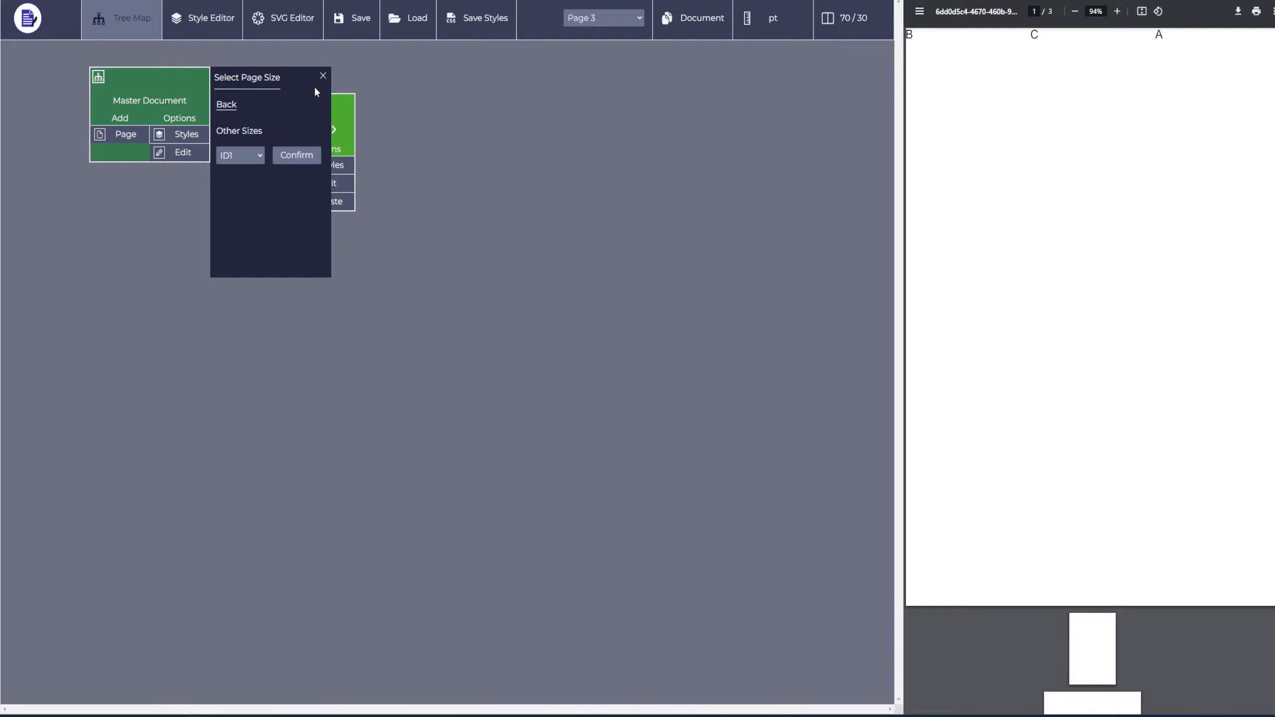
click(321, 76)
Check the page order in the PDF preview and move Page 3 forward so it wraps to the first position.
scroll(1182, 439, down, 3)
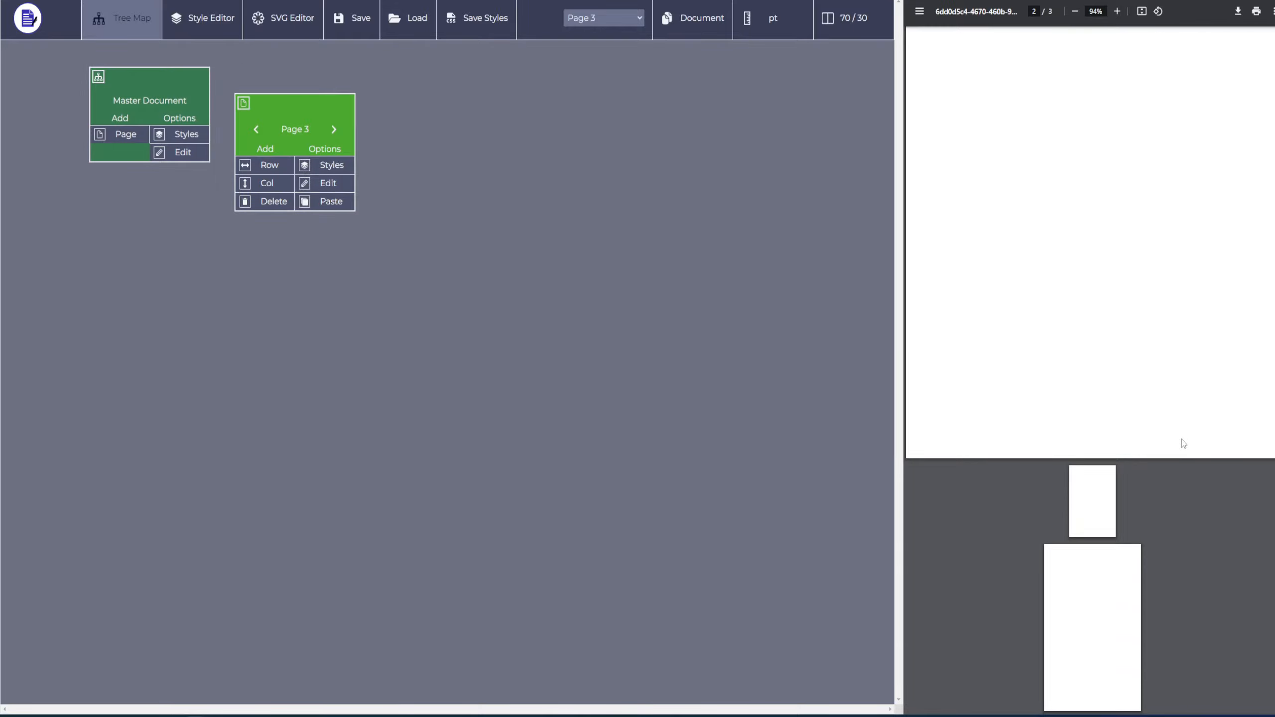
scroll(1182, 438, up, 3)
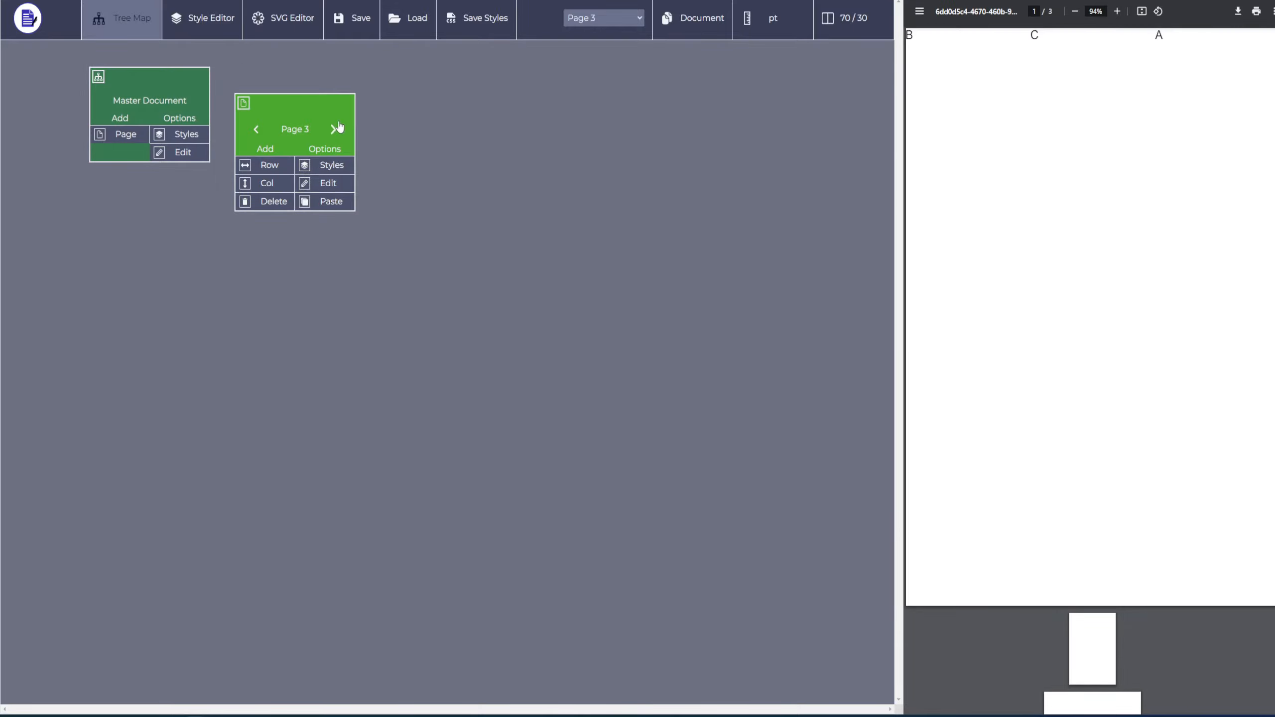
scroll(1257, 481, down, 3)
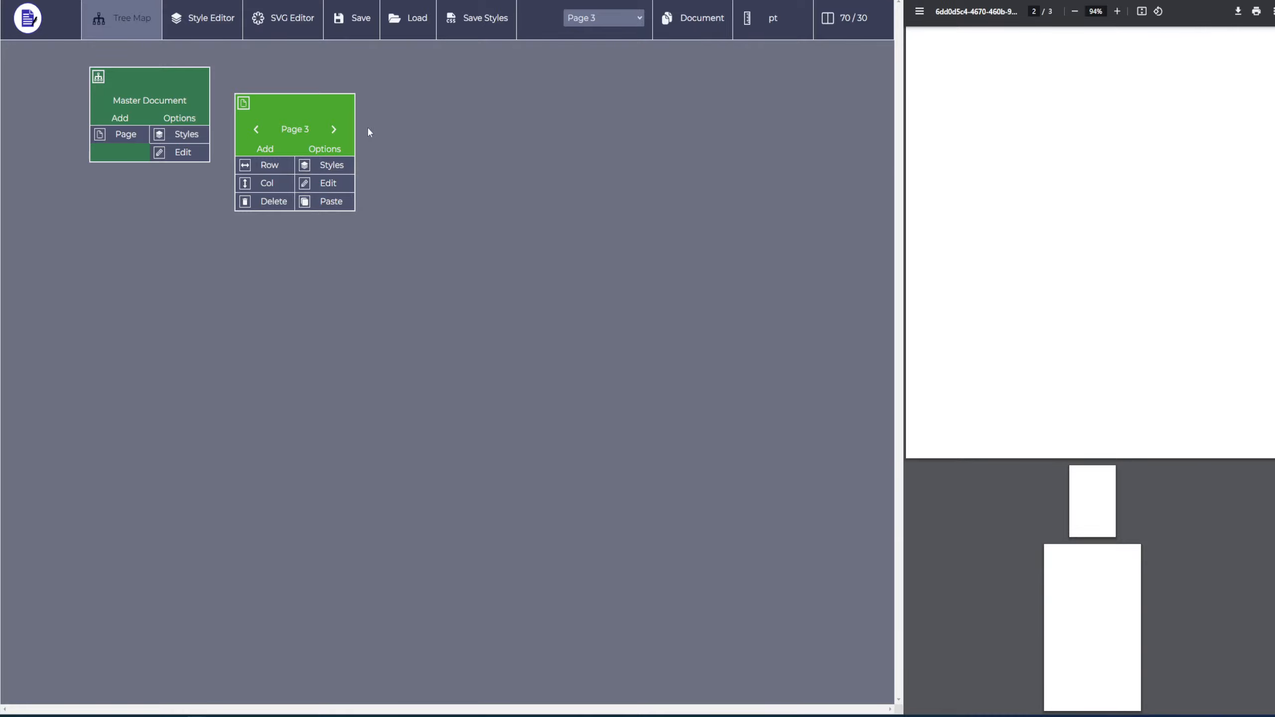
click(334, 129)
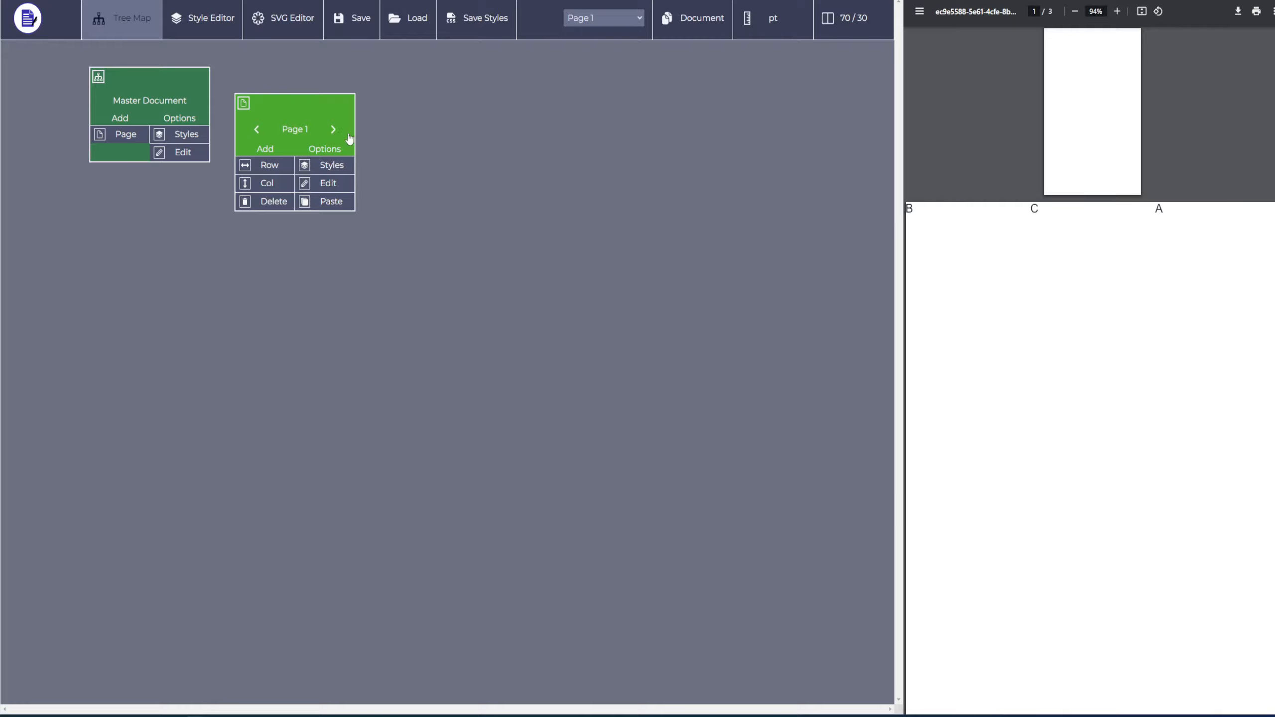
Move the blank Page 1 forward to the second position, check the preview and open the new Page 1 holding the texts.
click(334, 129)
scroll(1100, 398, down, 3)
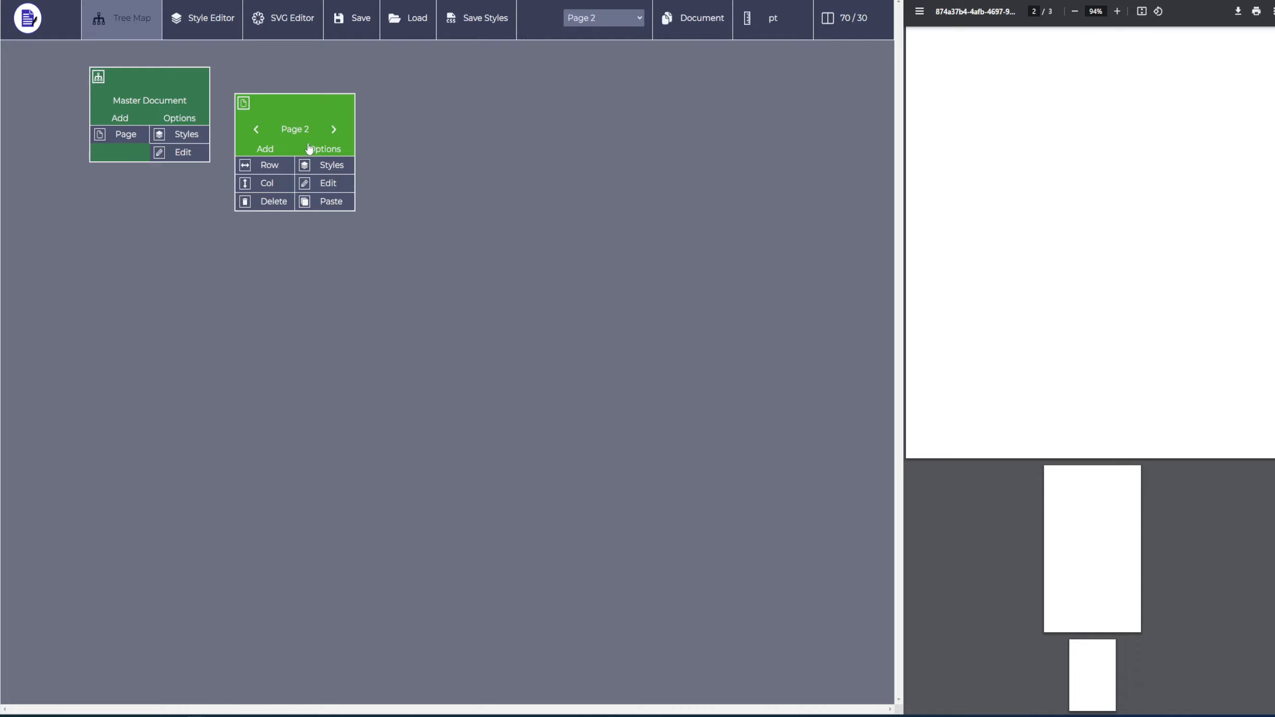
scroll(1079, 492, up, 3)
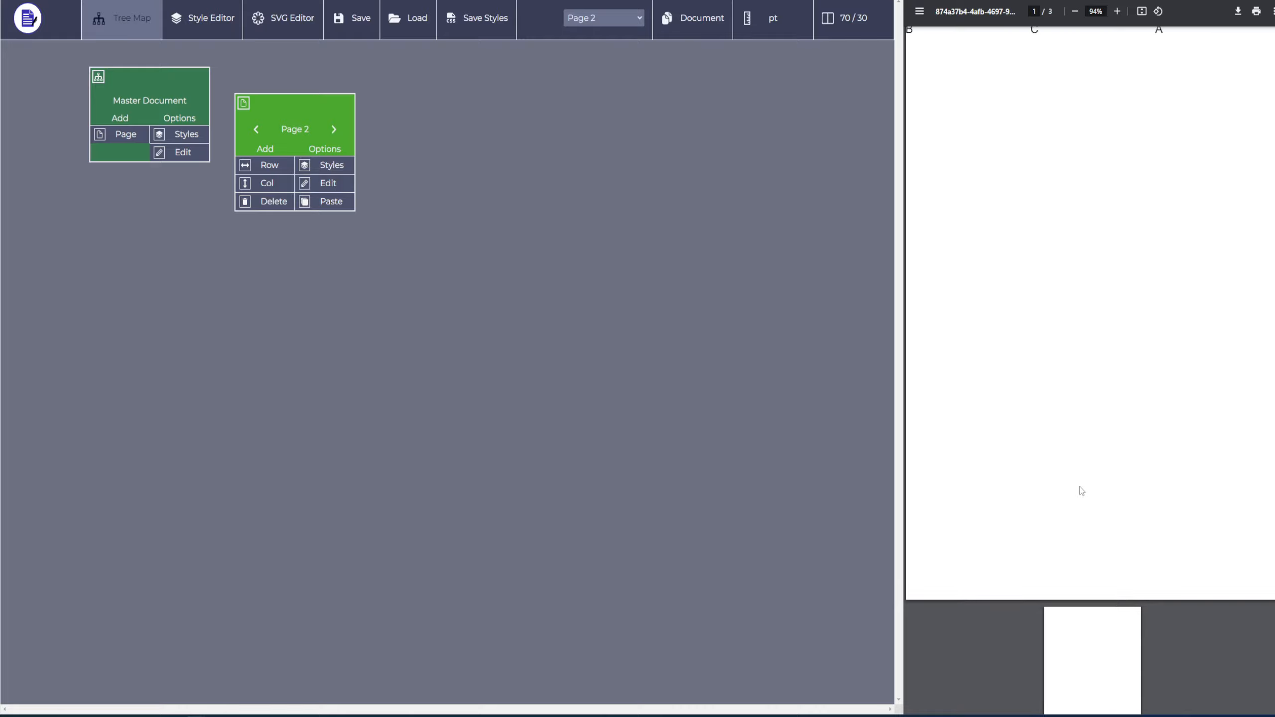
click(626, 18)
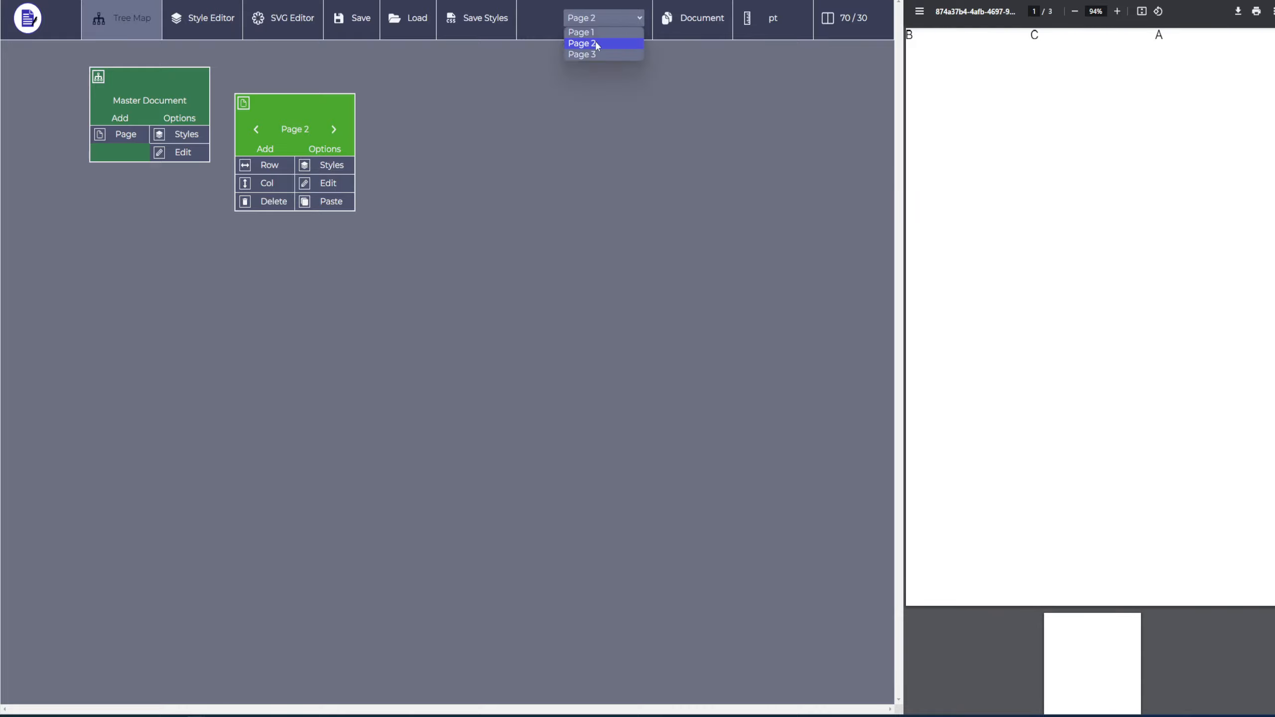
click(581, 33)
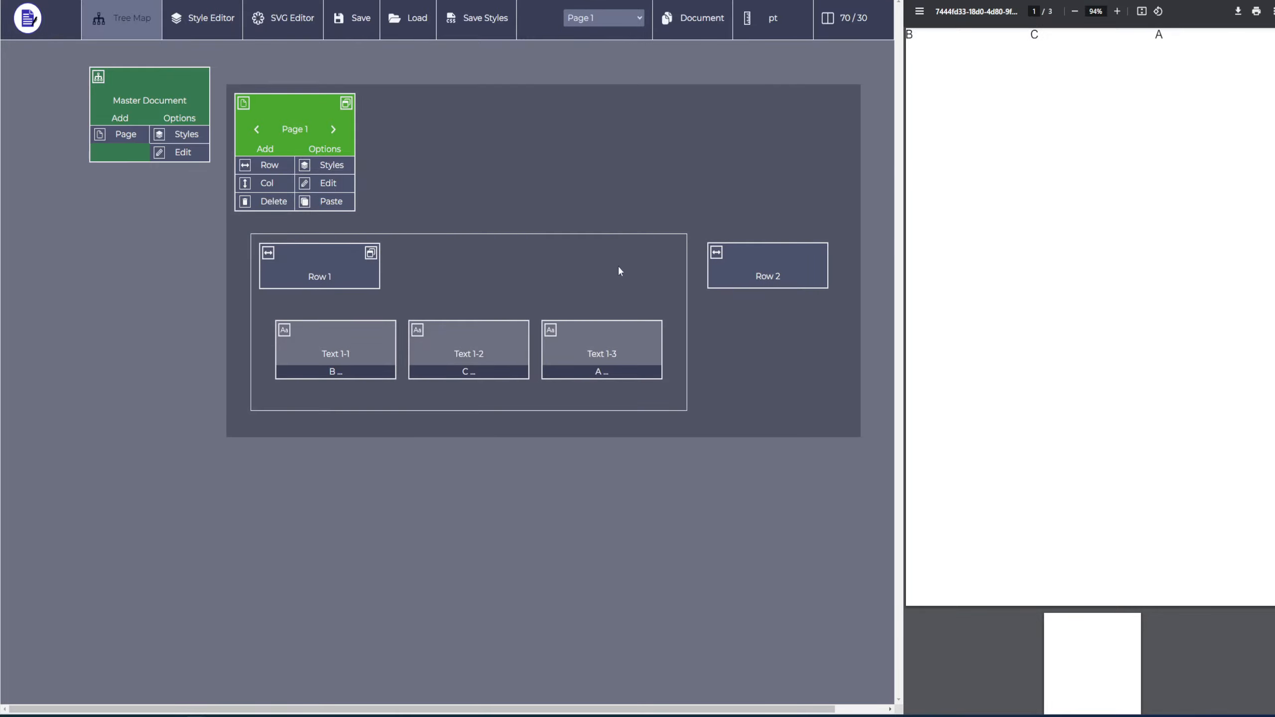
Move Page 1 with the texts backward through the third and second positions until it is the first page again.
click(257, 130)
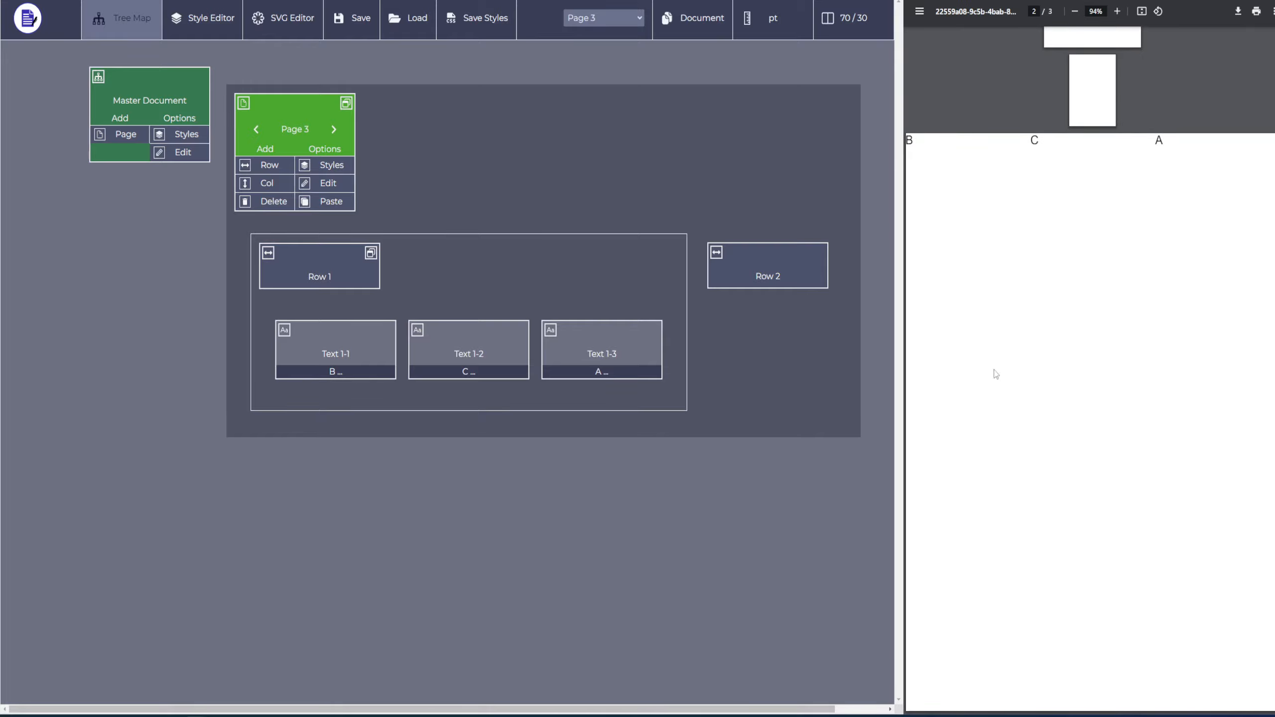
click(256, 130)
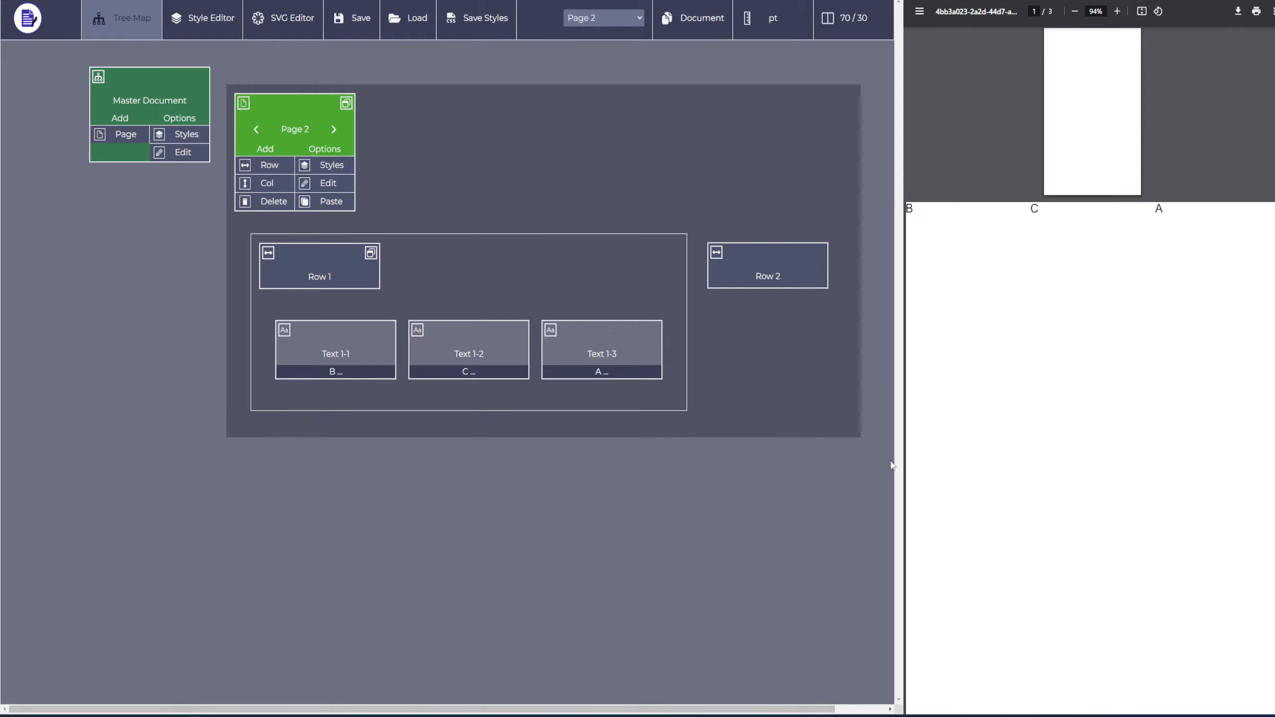
scroll(1074, 371, down, 1)
scroll(1080, 382, up, 2)
scroll(1091, 454, down, 3)
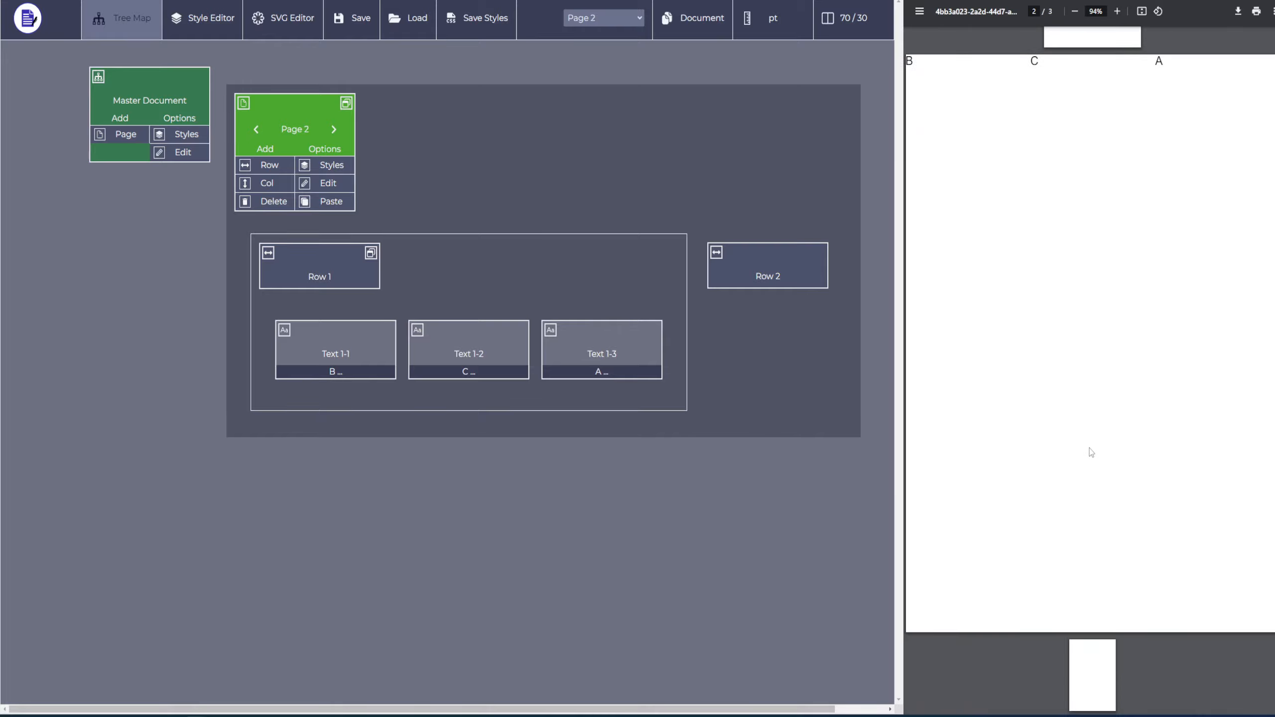
scroll(1090, 449, up, 3)
click(256, 129)
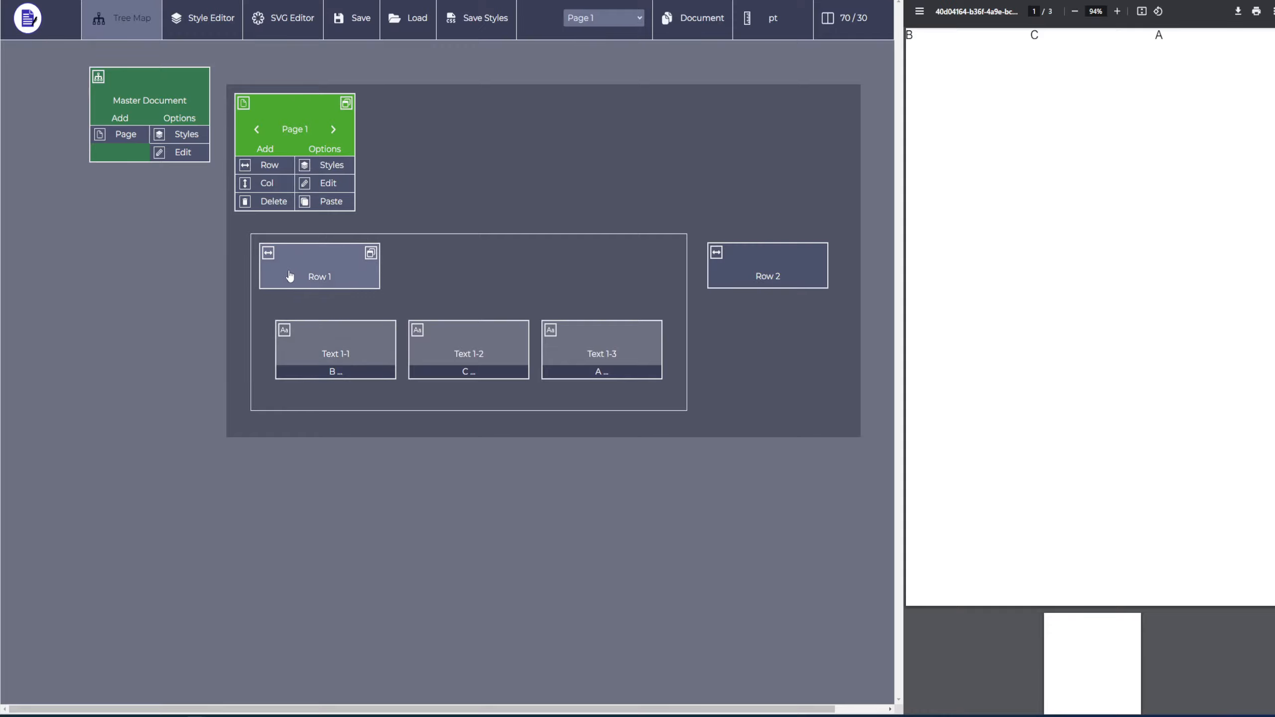
Add nine empty text elements to Row 1 of Page 1, up to Text 1-12.
click(347, 276)
click(302, 285)
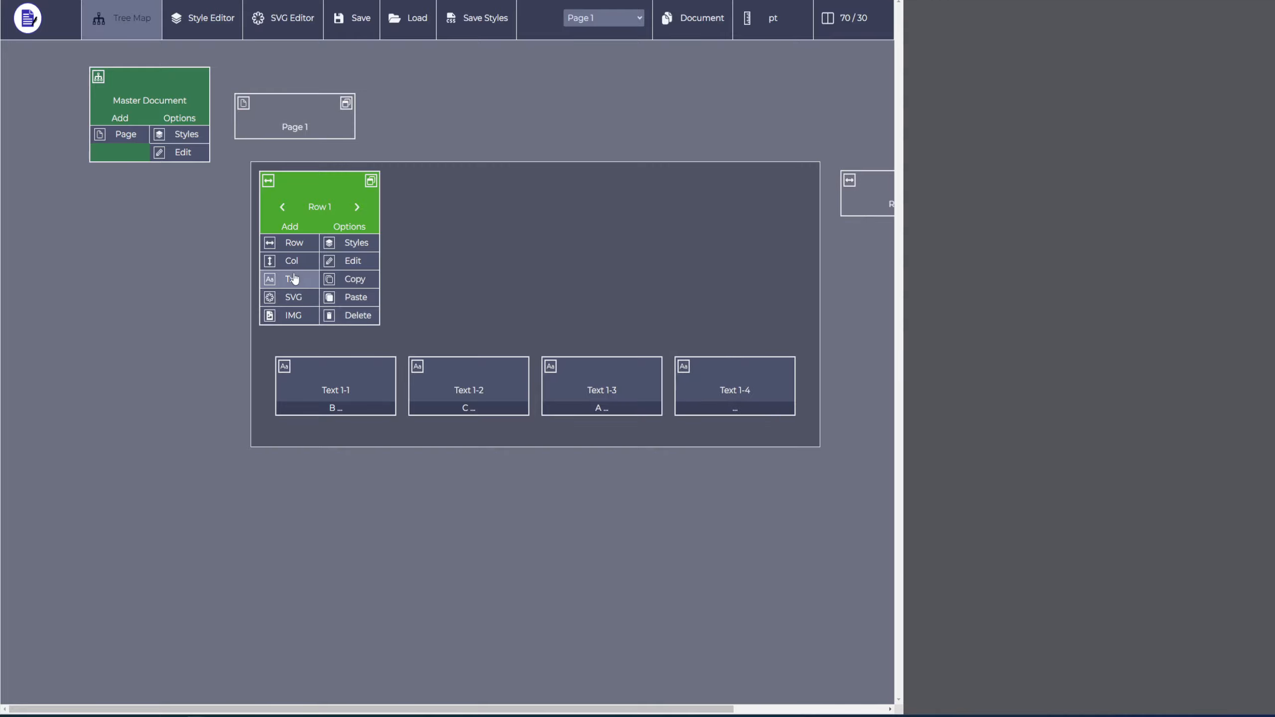
click(304, 287)
click(303, 286)
click(302, 286)
click(303, 286)
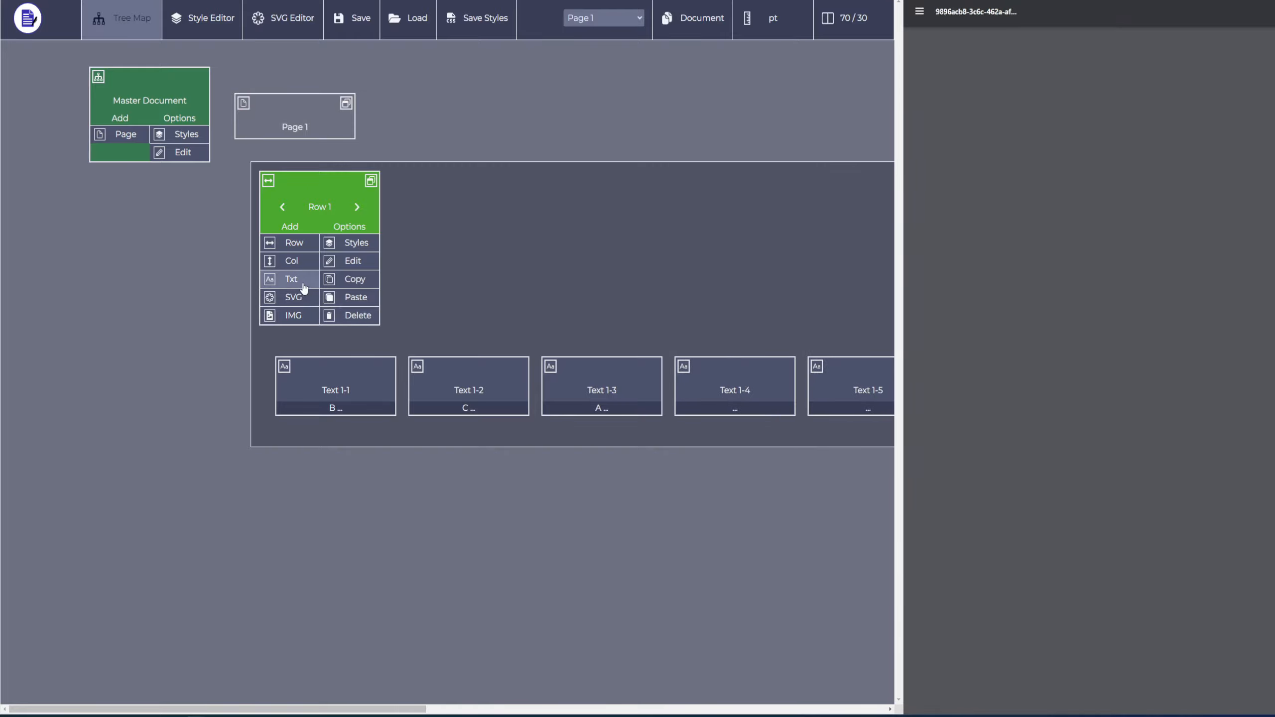
click(302, 286)
click(302, 286)
middle_click(273, 587)
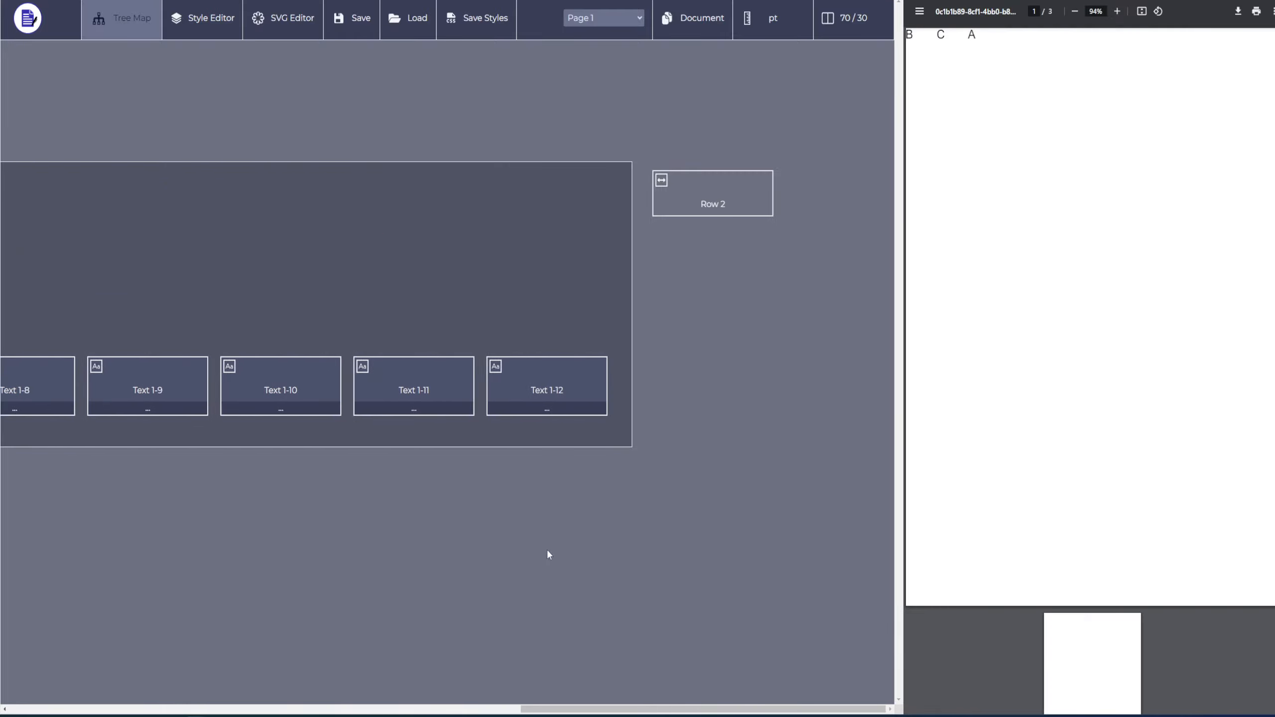
middle_click(613, 545)
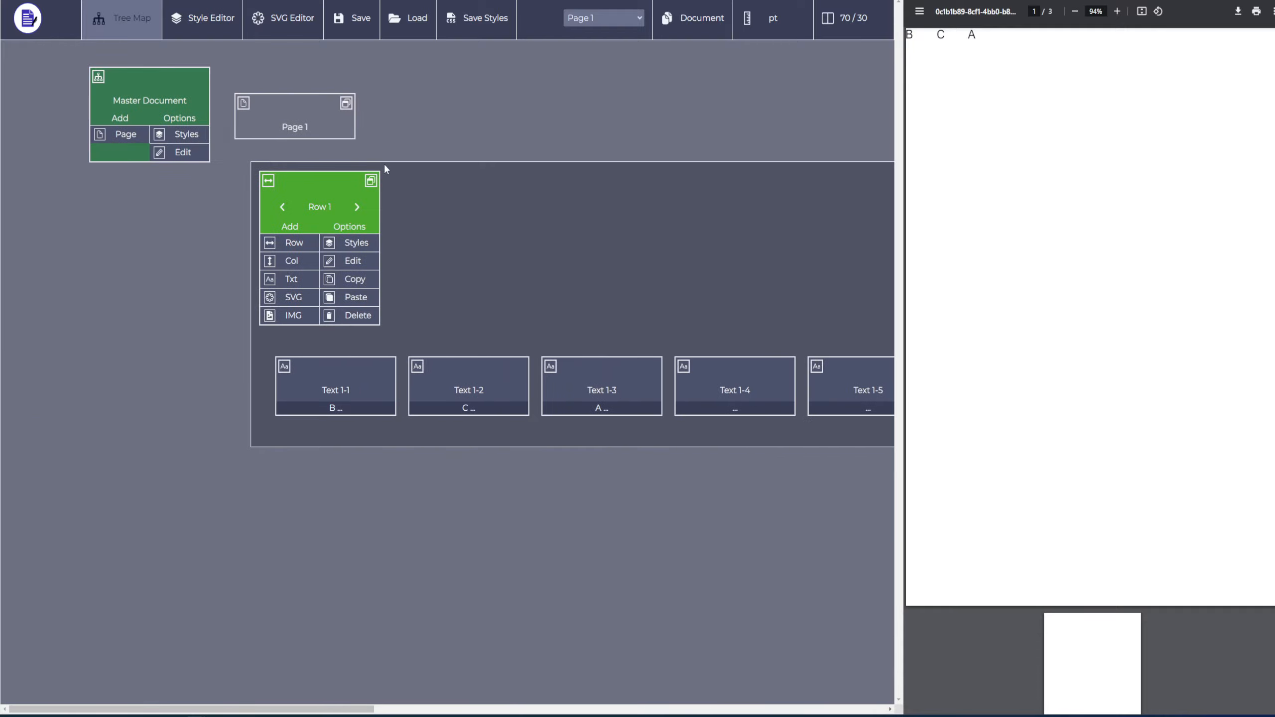
Collapse Row 1 to reach Row 2 beside it, and expand Row 1 again.
click(370, 181)
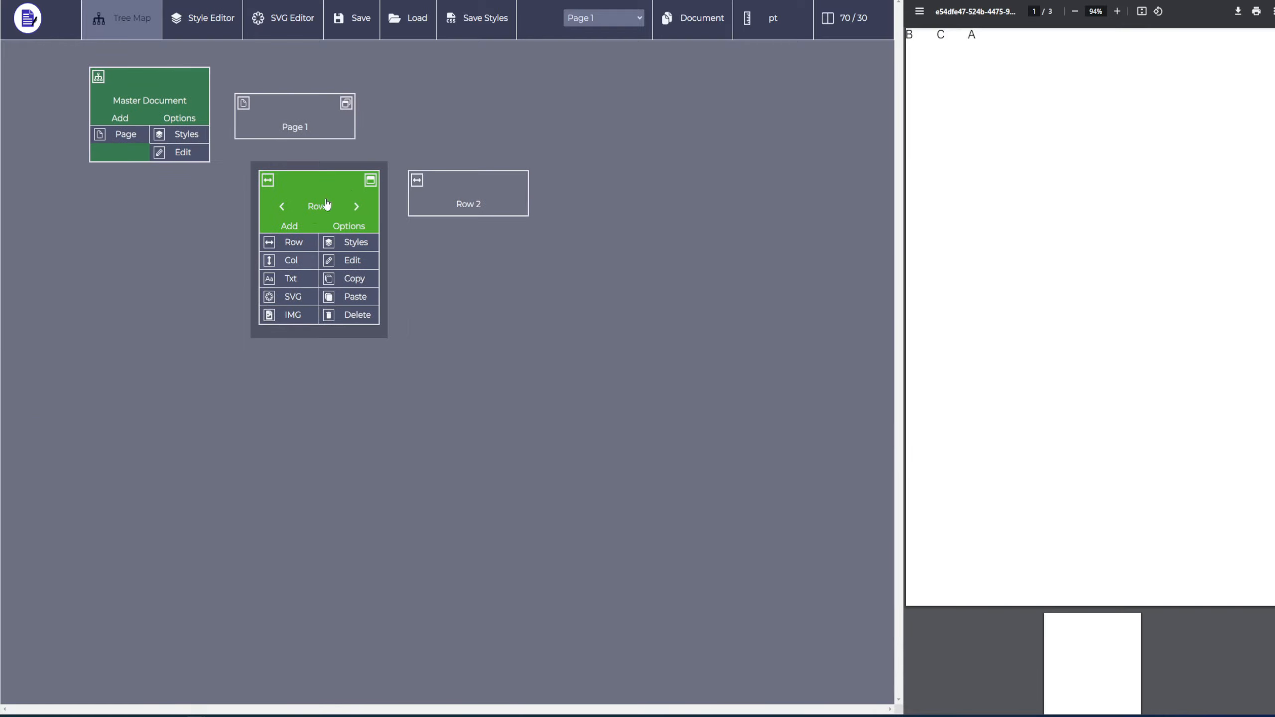
click(454, 187)
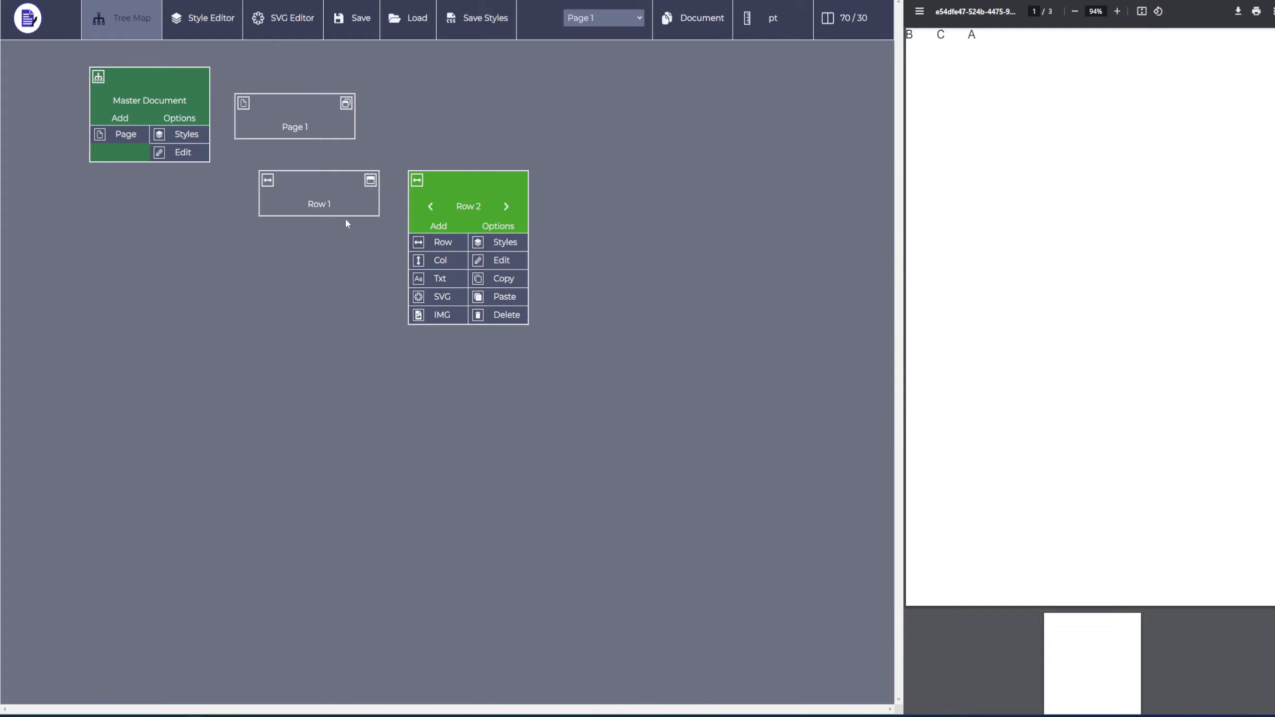
click(332, 210)
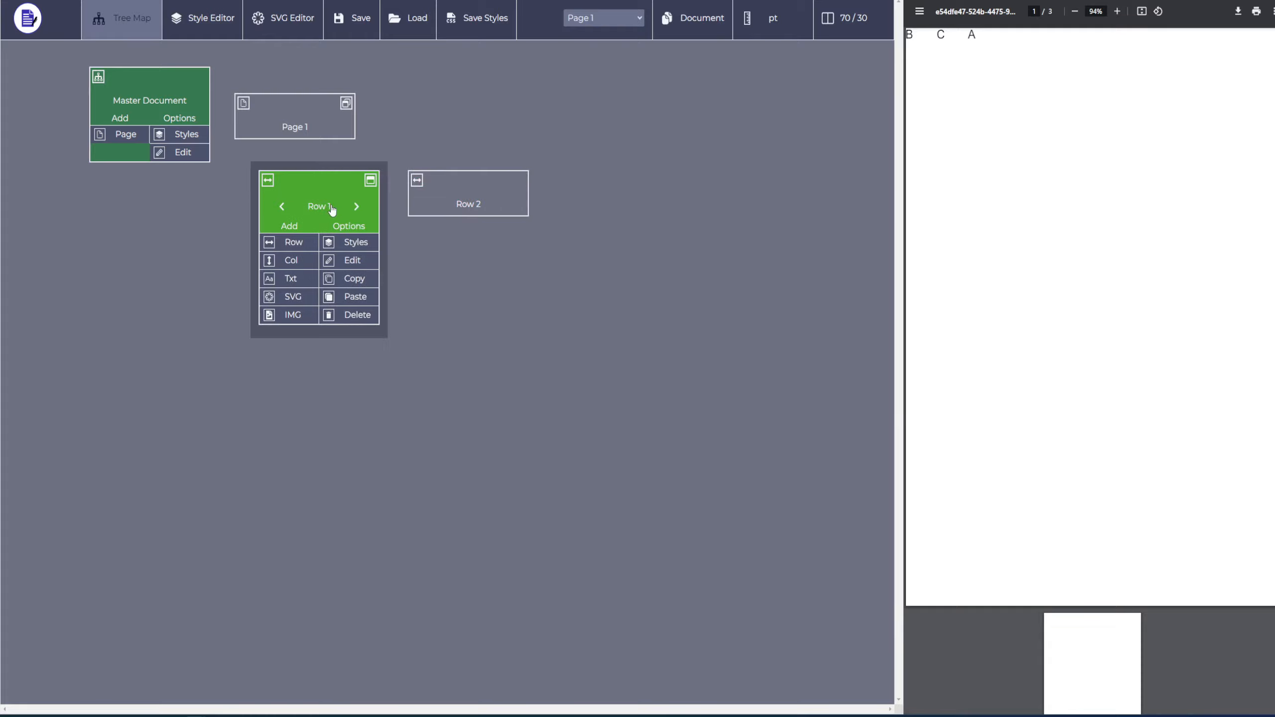
click(372, 180)
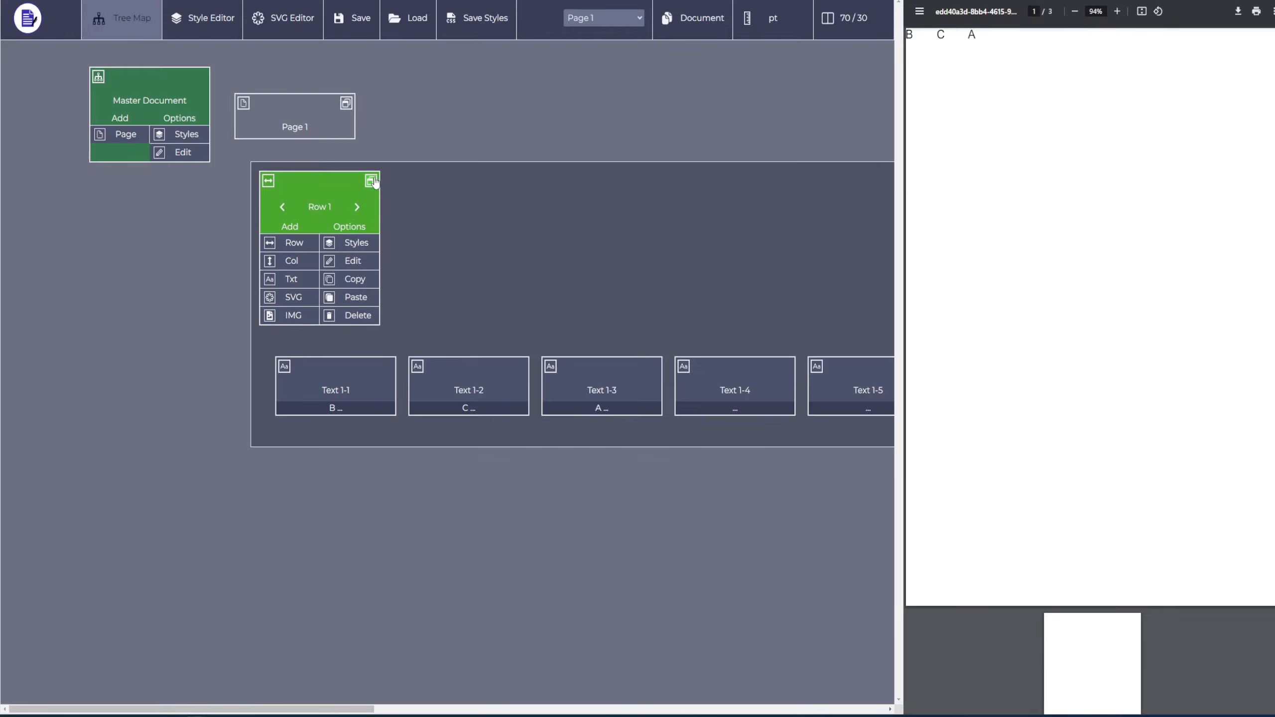
Collapse all contents of Page 1 and expand them again, twice.
click(334, 114)
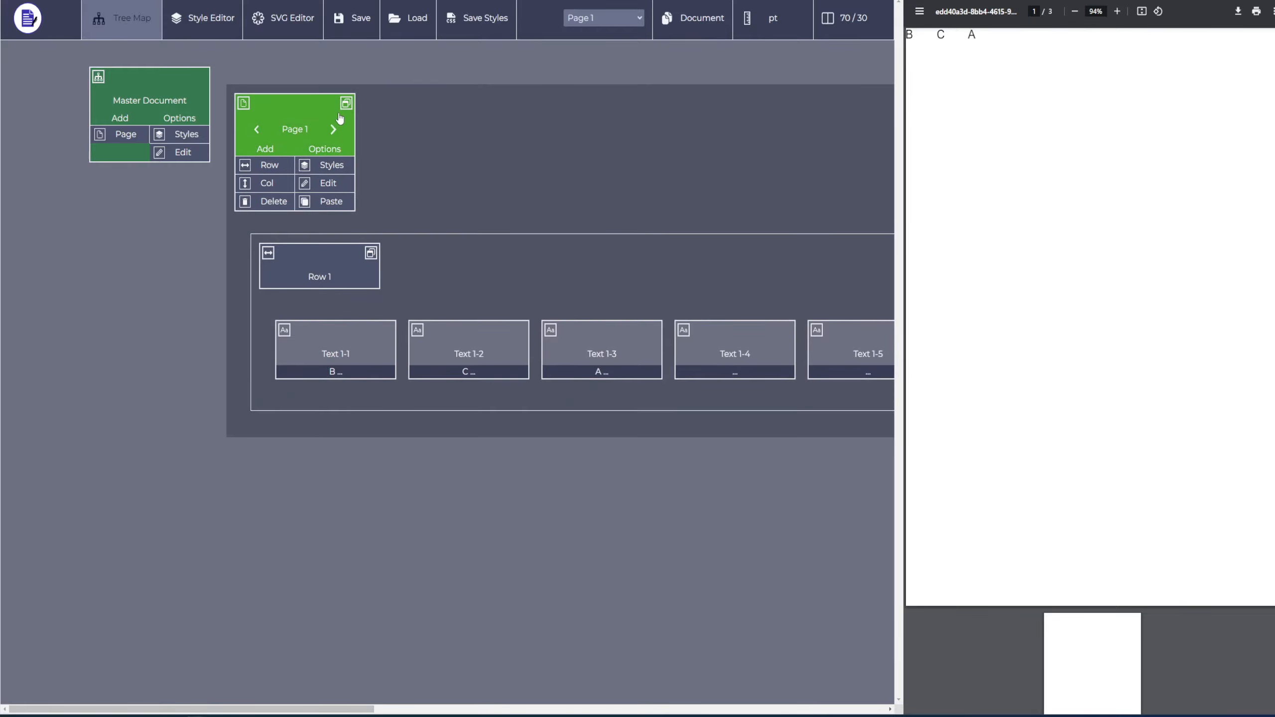
click(345, 103)
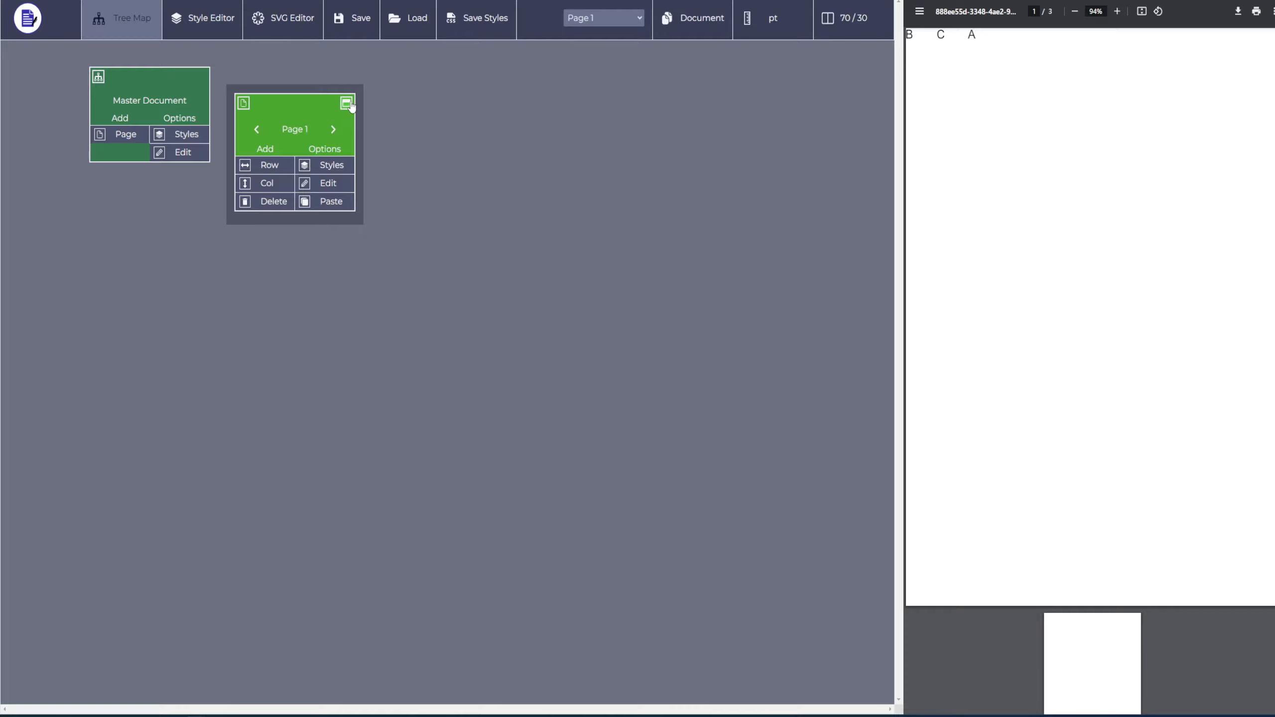
click(346, 103)
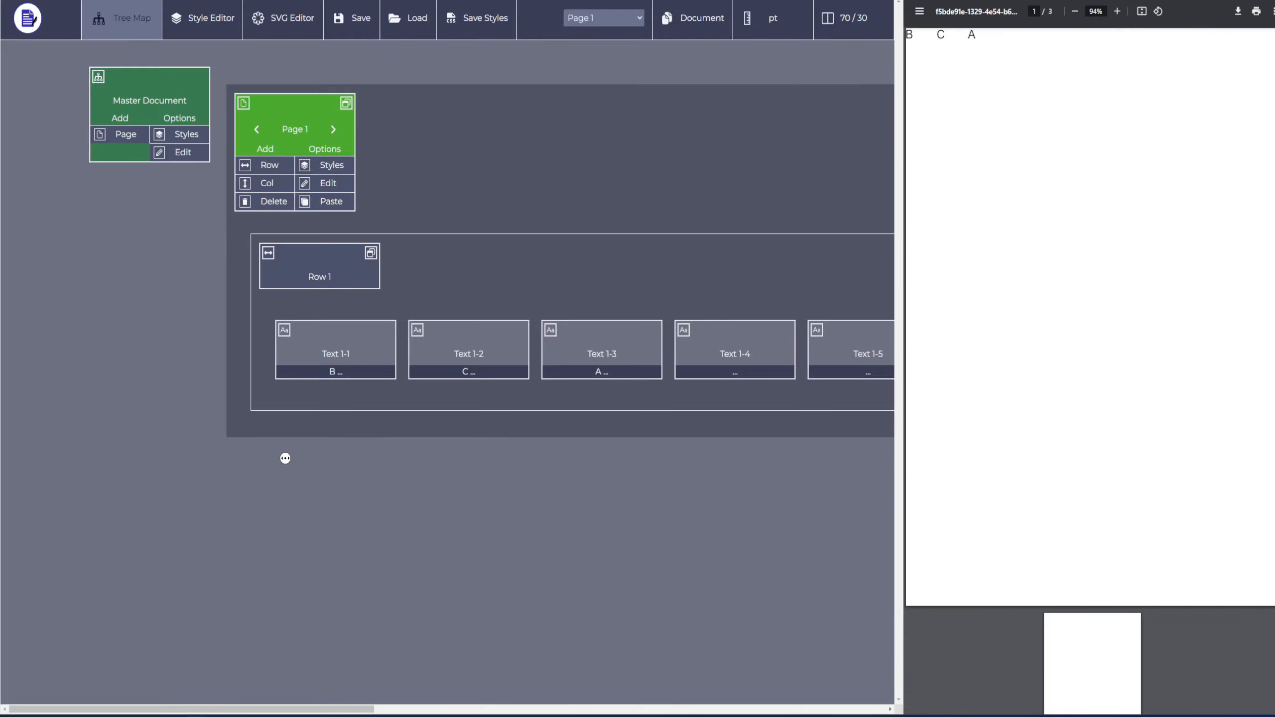
scroll(285, 458, right, 1)
click(317, 103)
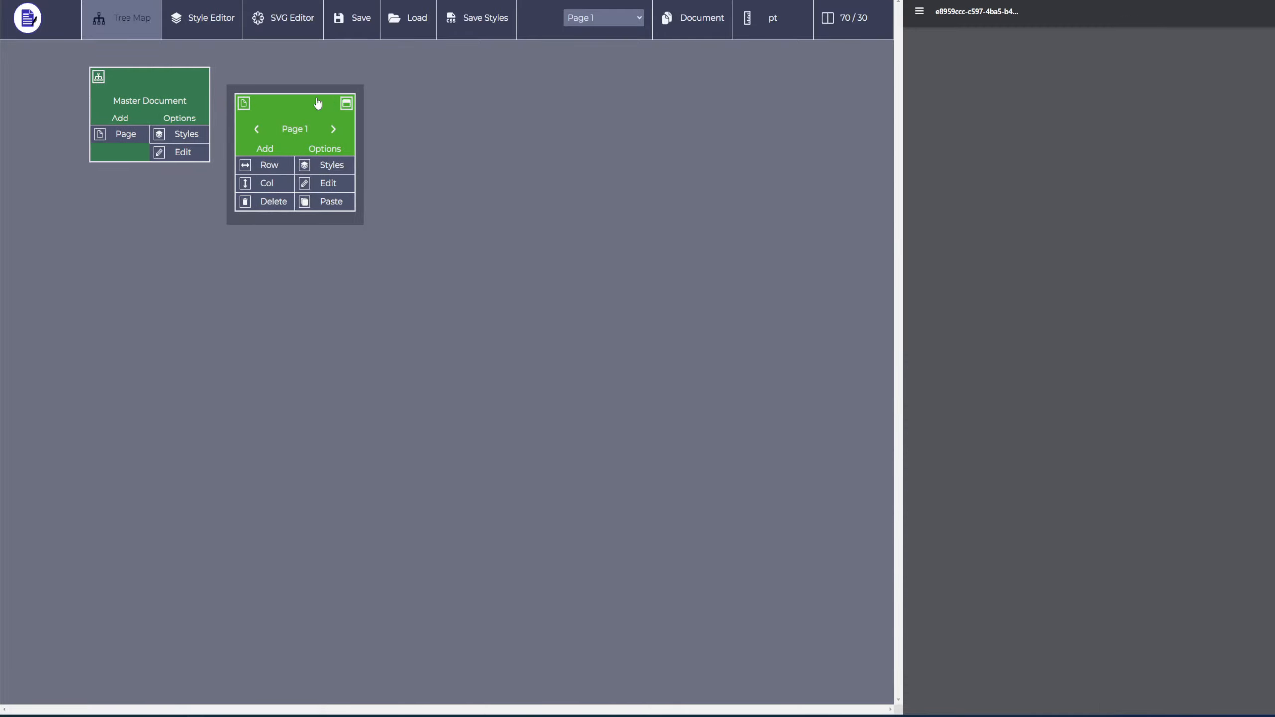
click(347, 104)
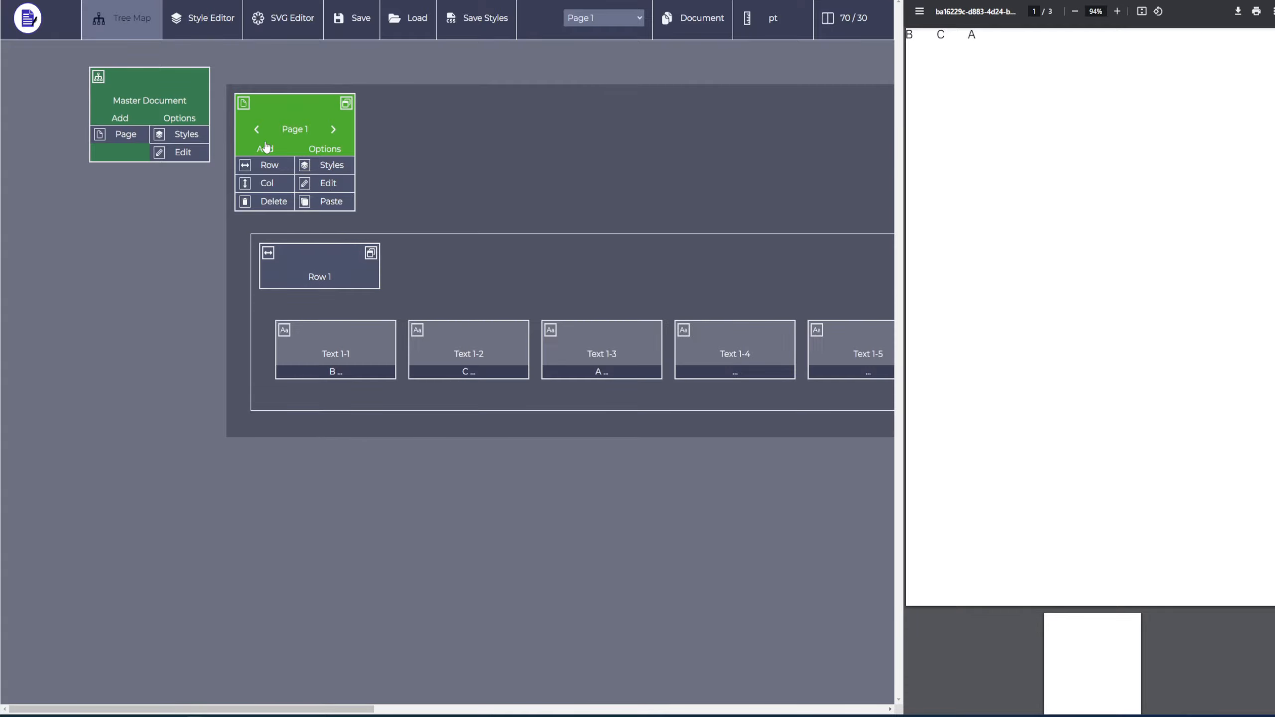
Copy Row 1 together with all its text elements.
scroll(335, 518, right, 20)
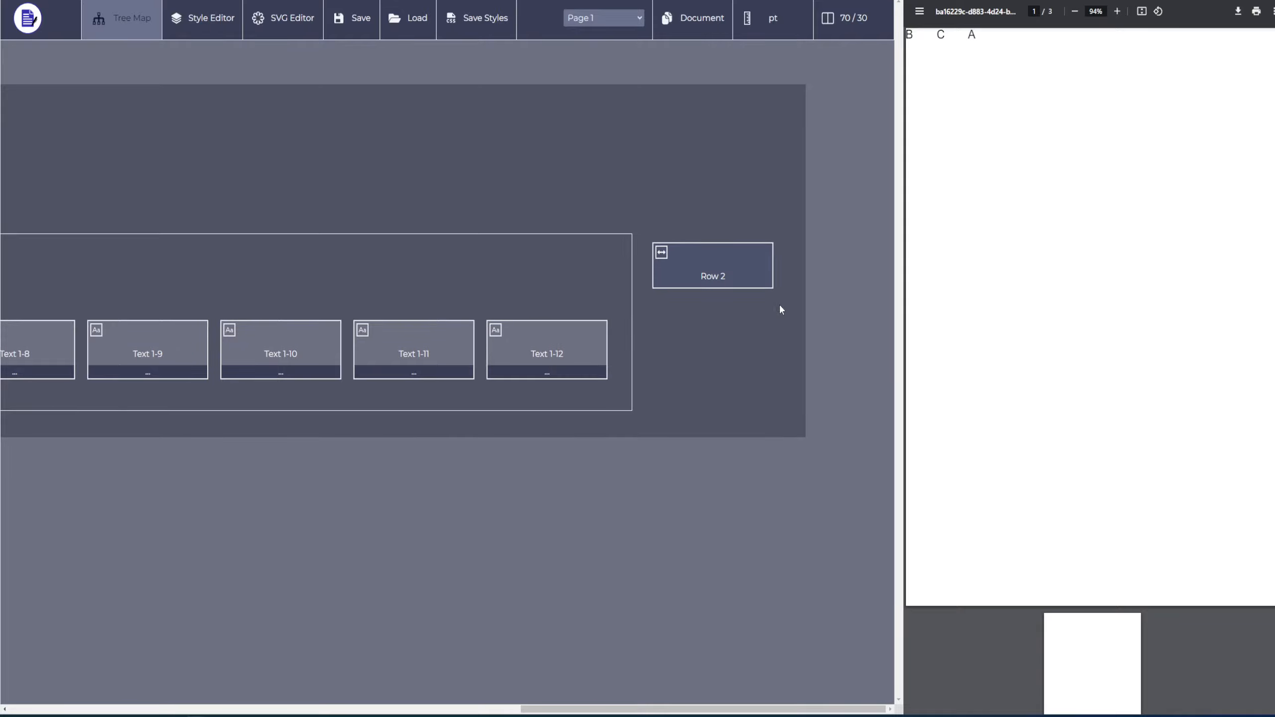
click(719, 277)
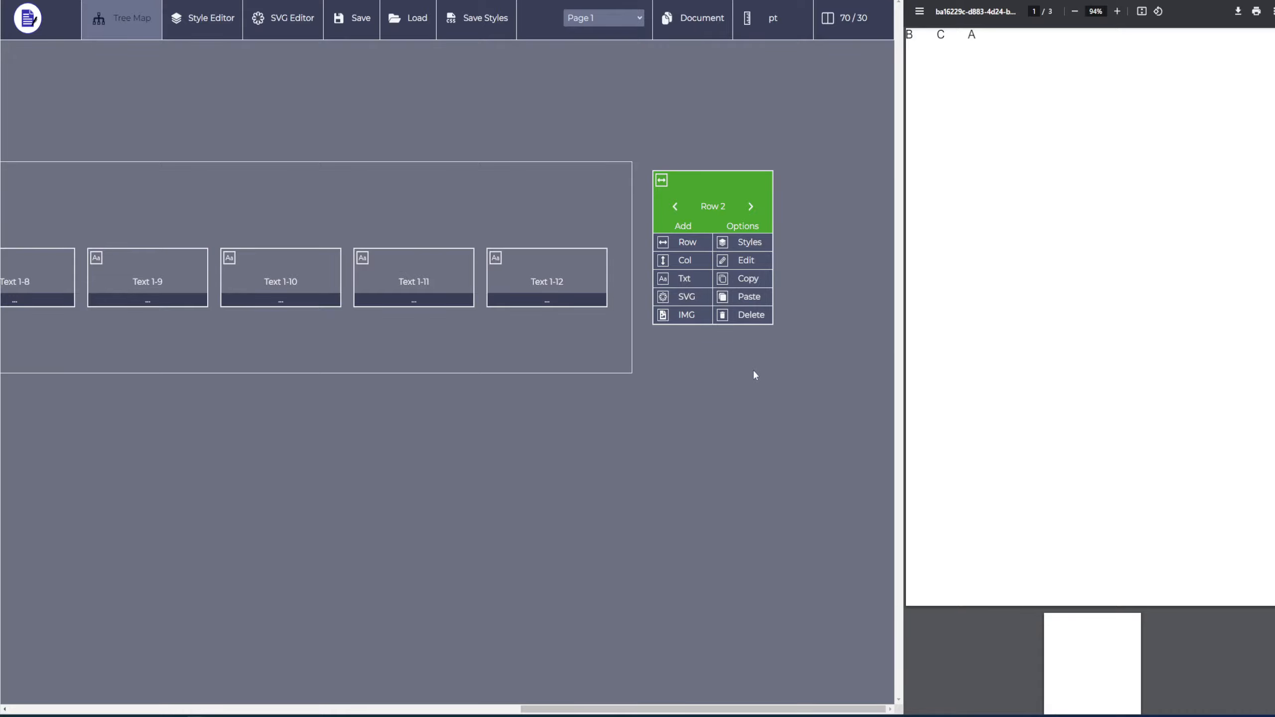
scroll(500, 400, left, 20)
click(329, 211)
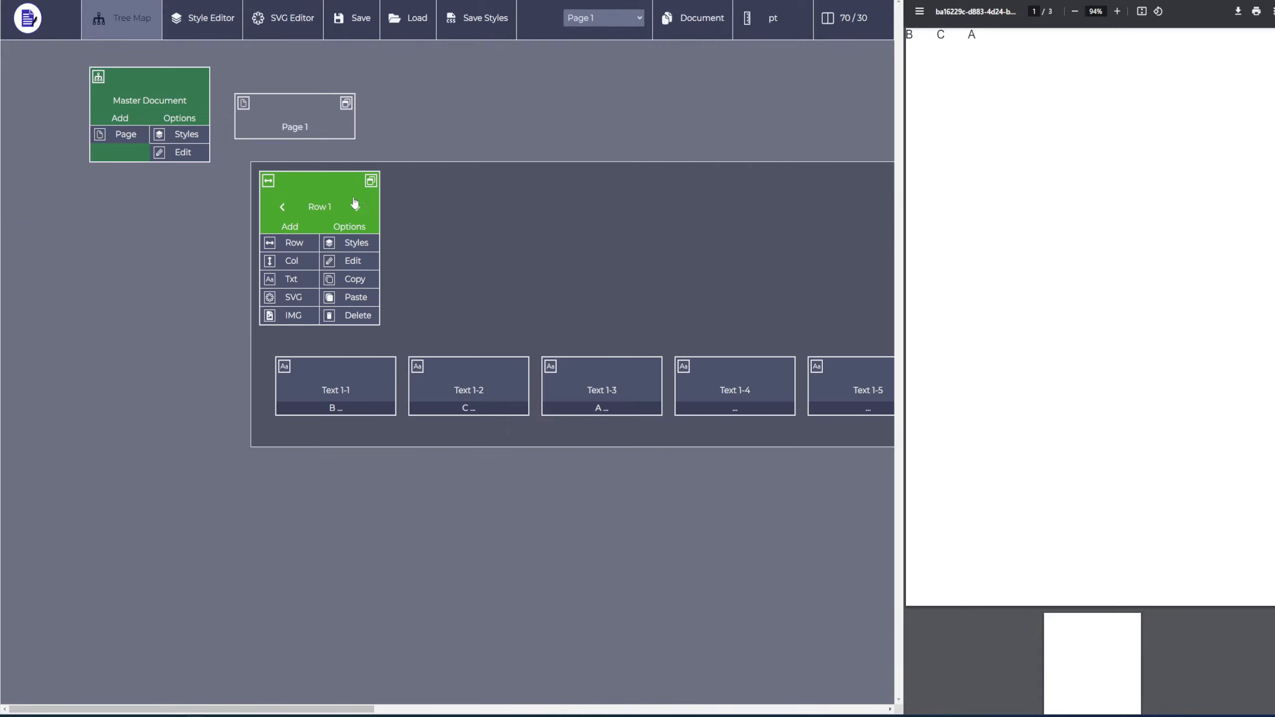
click(351, 279)
Paste the copied row into Row 1 as a nested row and check its text elements.
scroll(470, 157, right, 20)
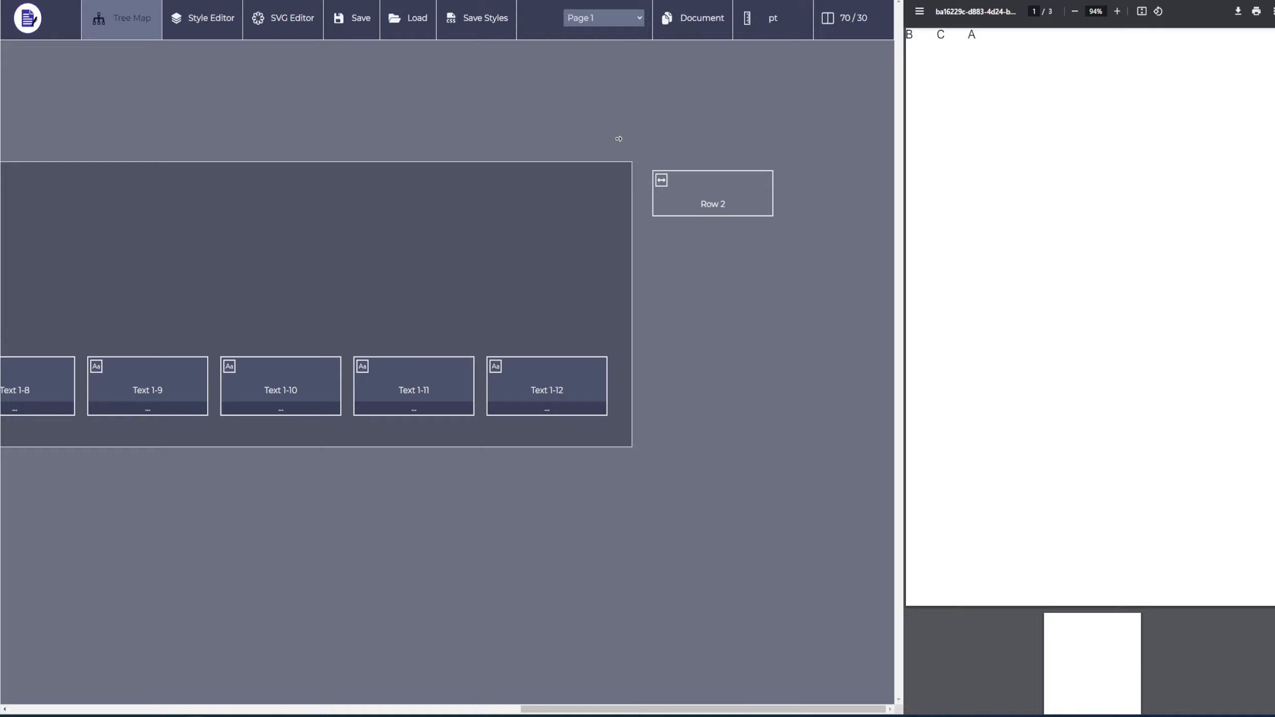
click(713, 213)
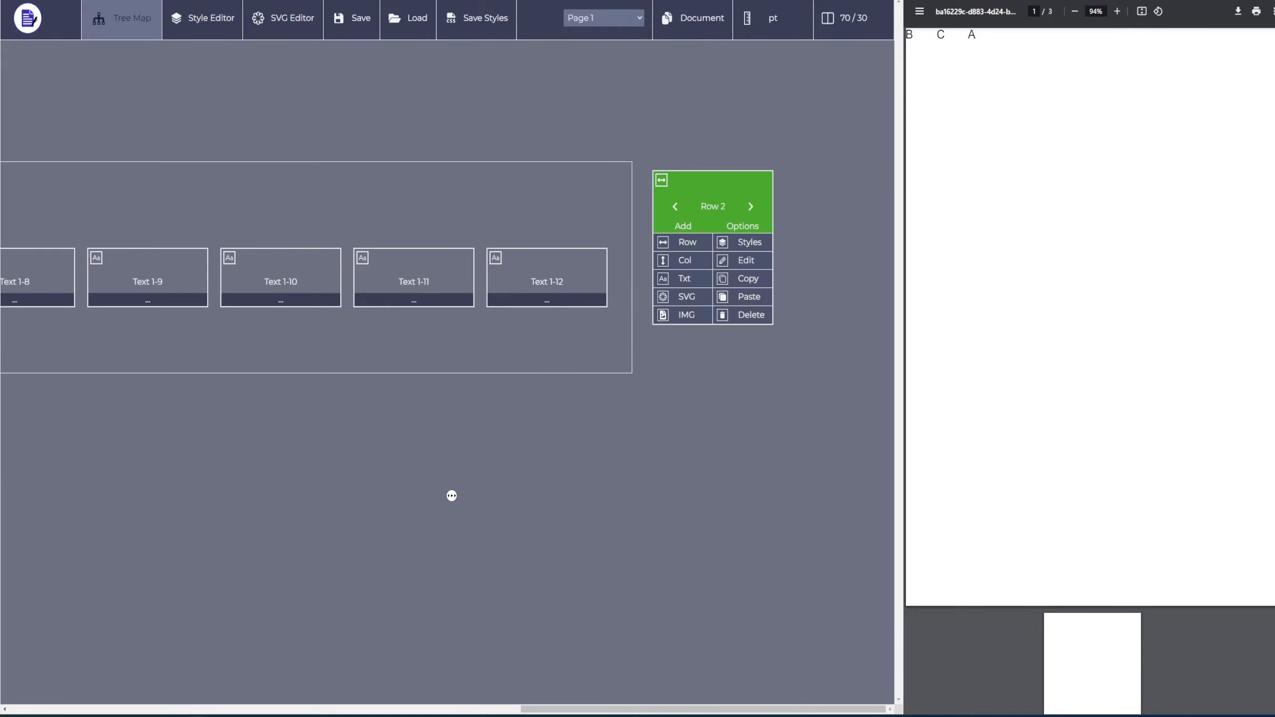
scroll(451, 497, left, 20)
click(327, 193)
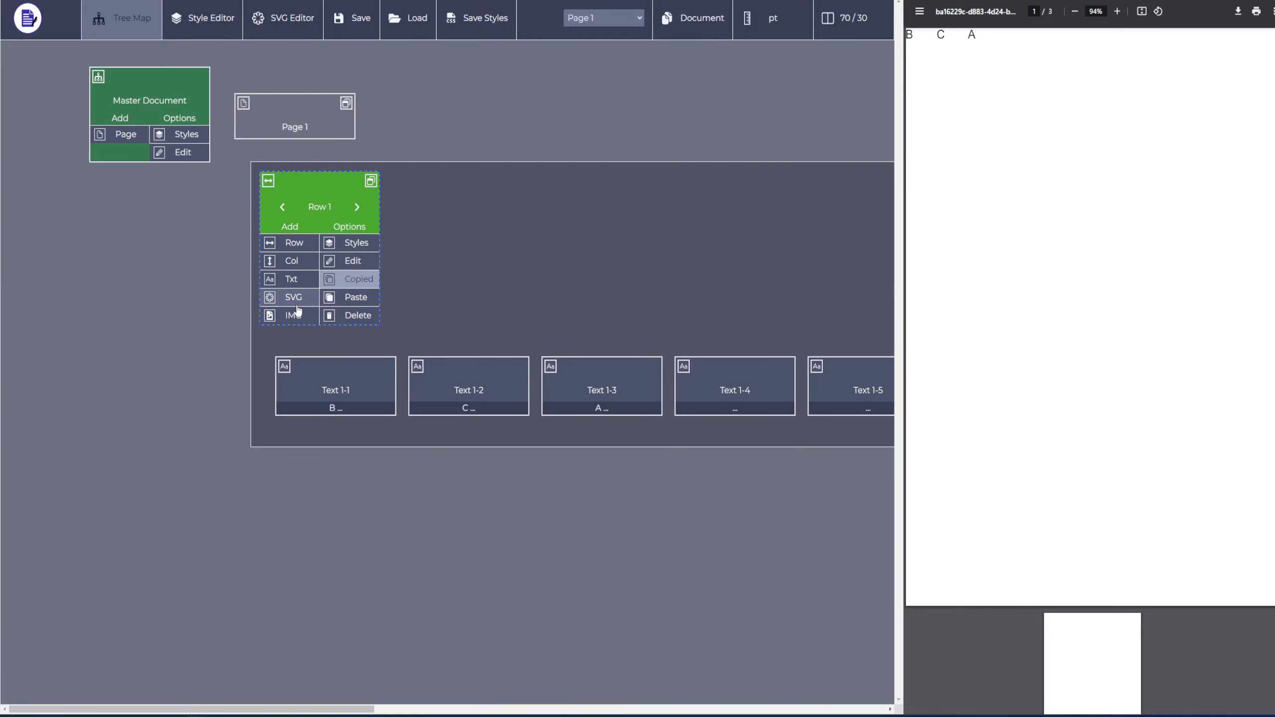
click(357, 297)
scroll(393, 543, right, 20)
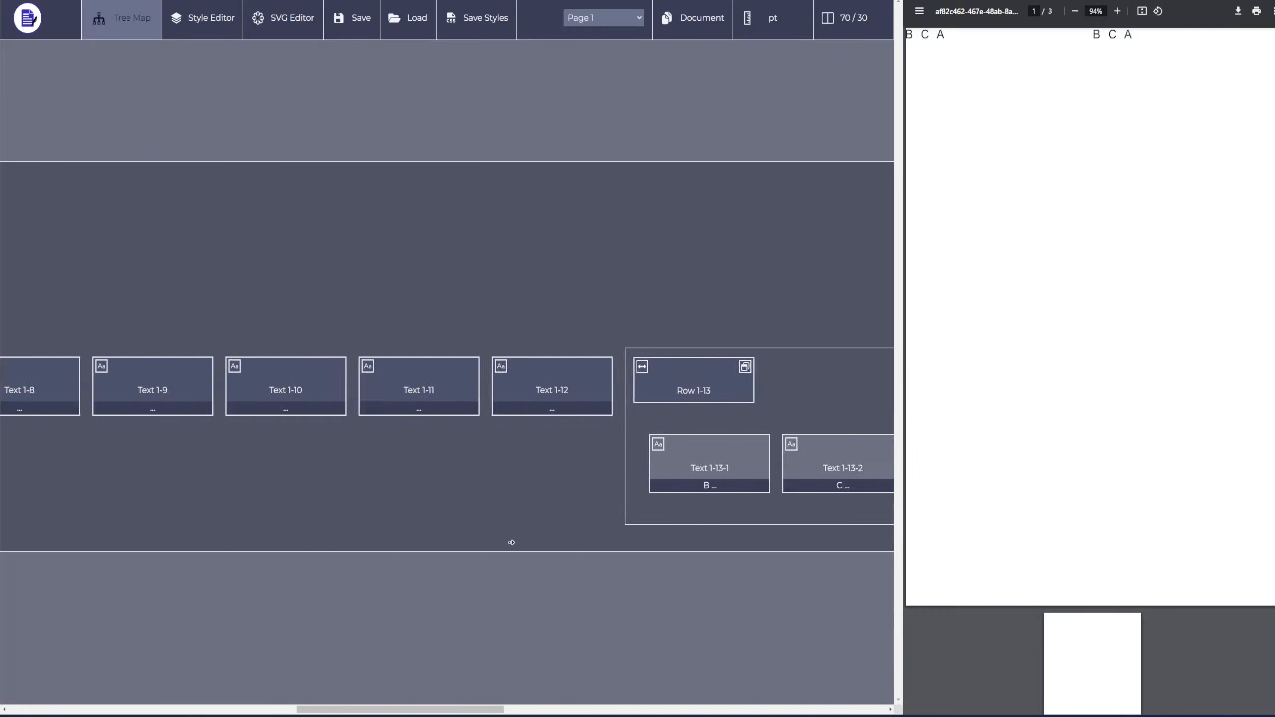
scroll(425, 537, left, 10)
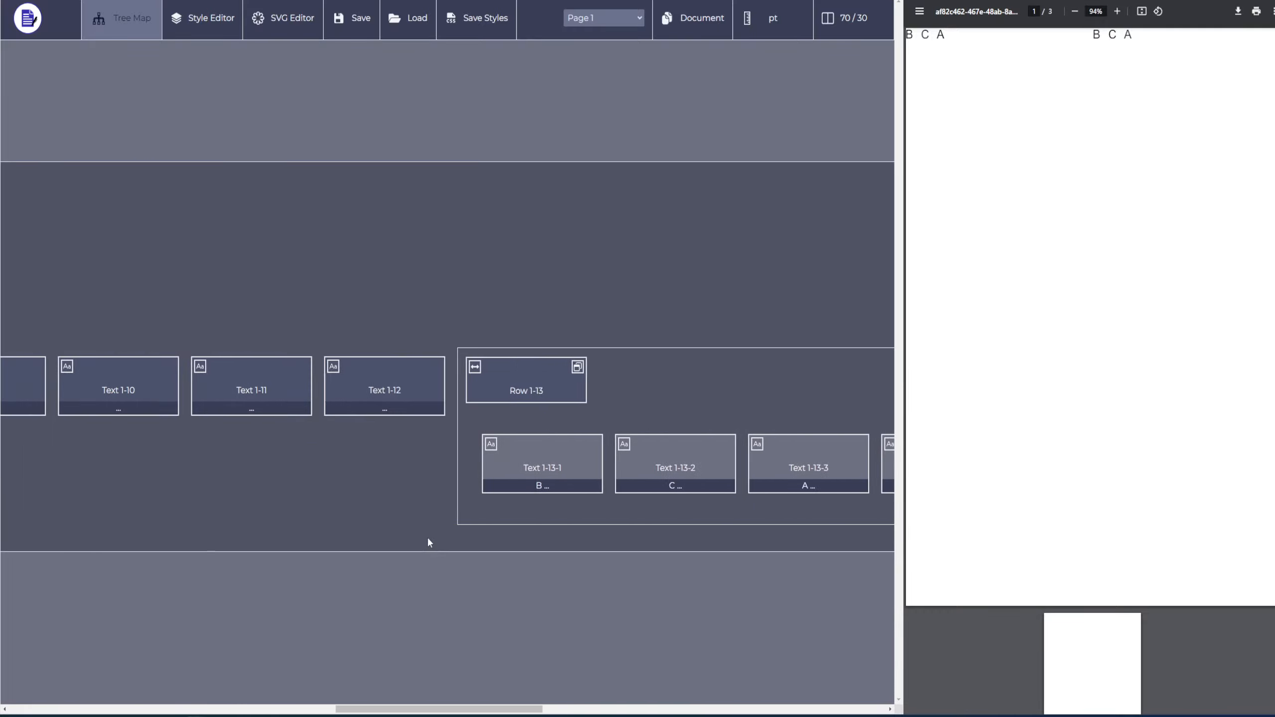
scroll(463, 509, right, 5)
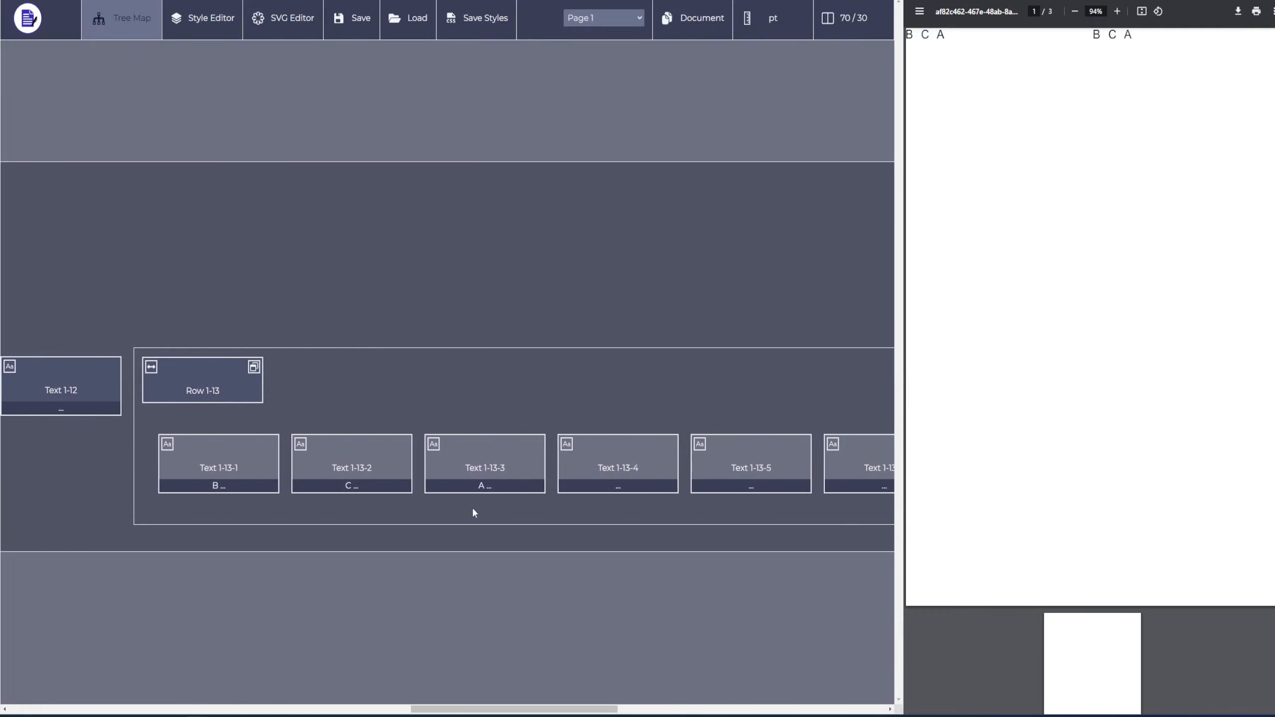
scroll(393, 498, right, 20)
scroll(501, 507, left, 20)
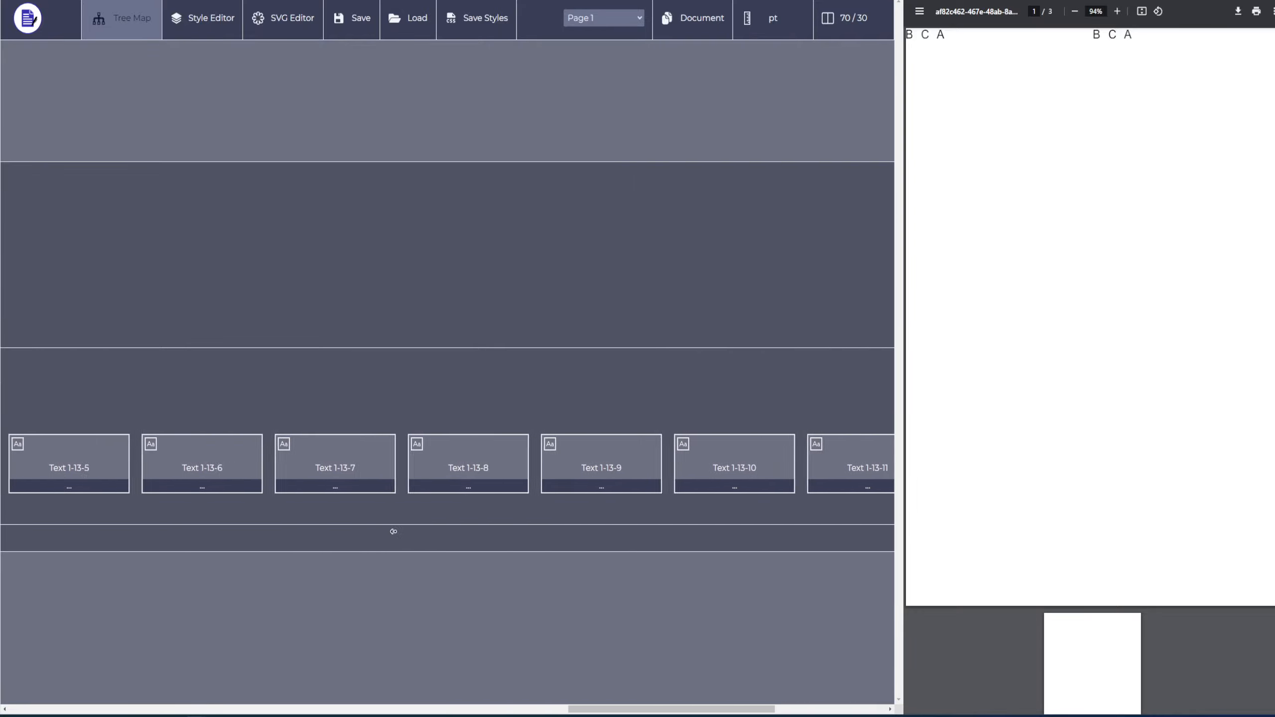
Paste the copied row once more inside the nested Row 1-13 and check the resulting tree.
click(347, 382)
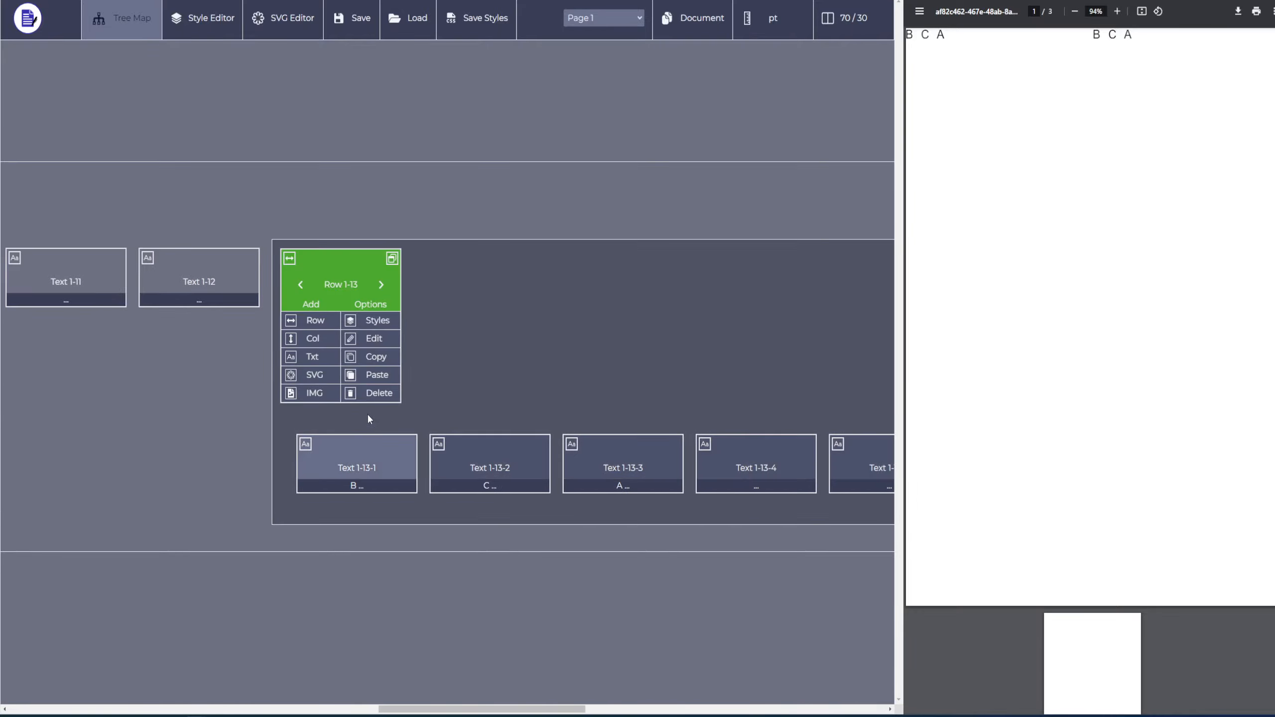
click(376, 375)
scroll(525, 554, right, 10)
scroll(525, 554, right, 2)
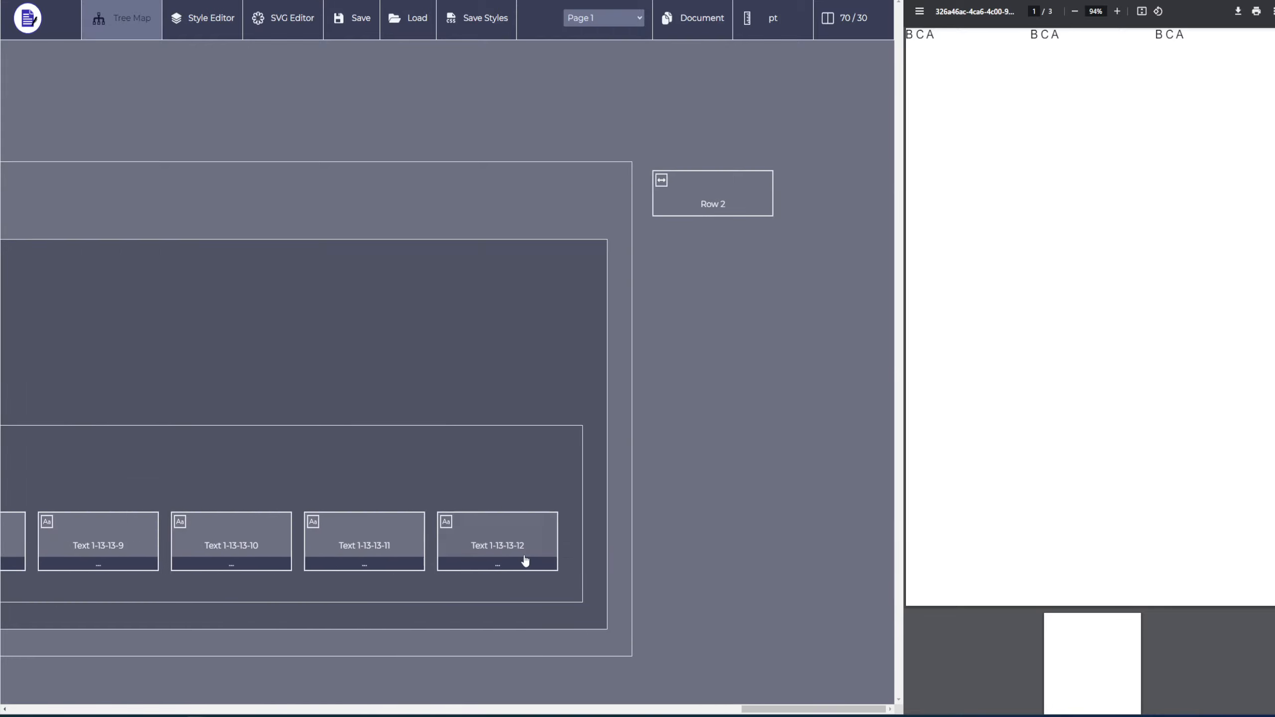
scroll(247, 318, left, 16)
scroll(469, 405, right, 20)
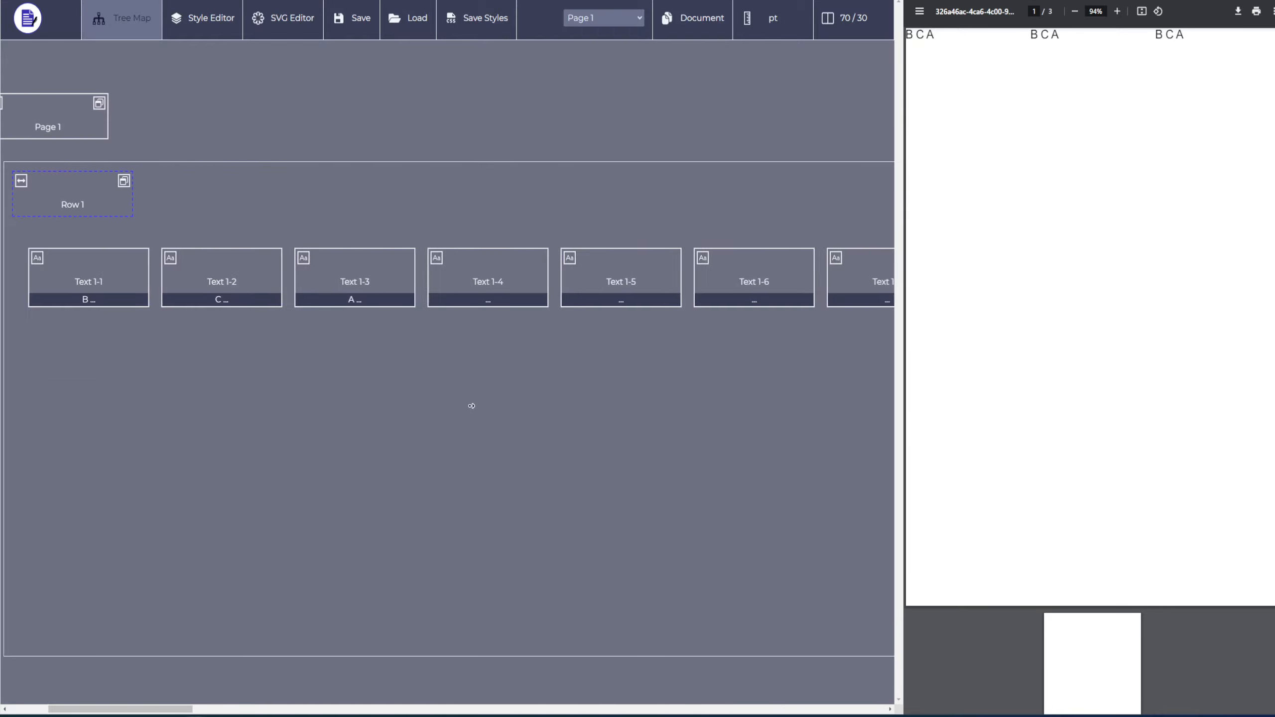
scroll(503, 405, right, 2)
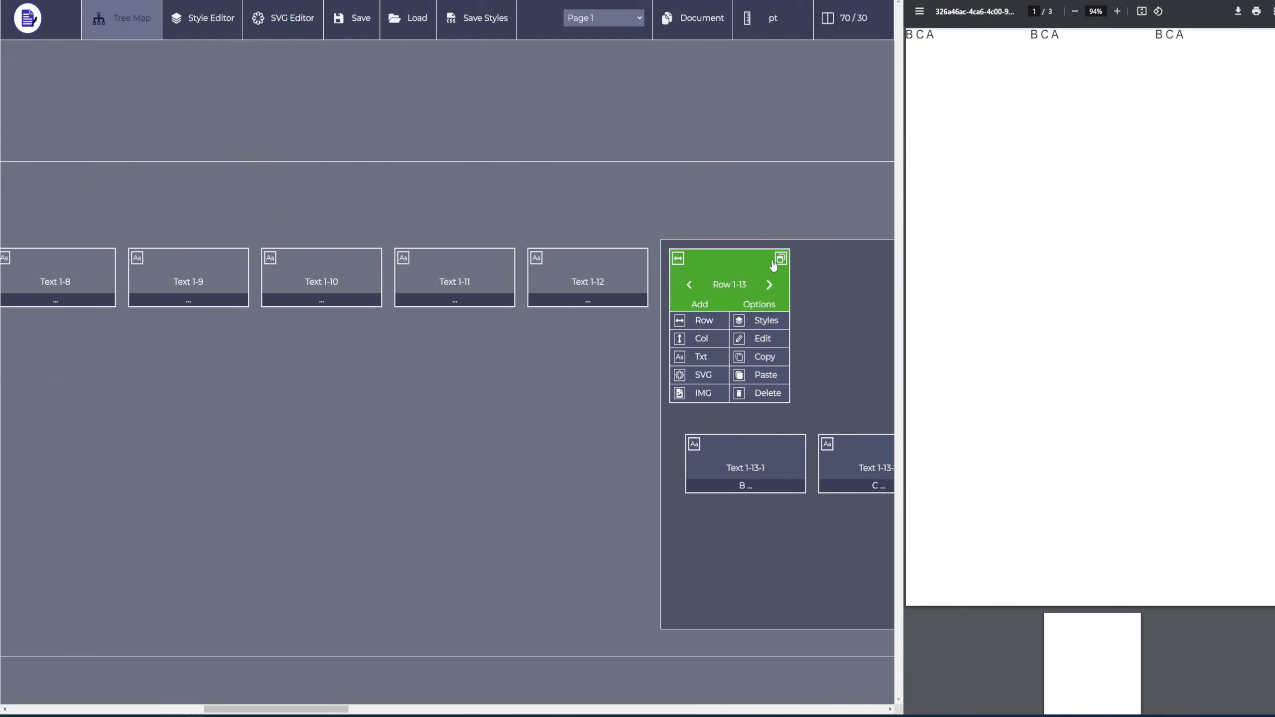
Collapse the contents of the nested Row 1-13 and return to the start of the tree map.
click(780, 258)
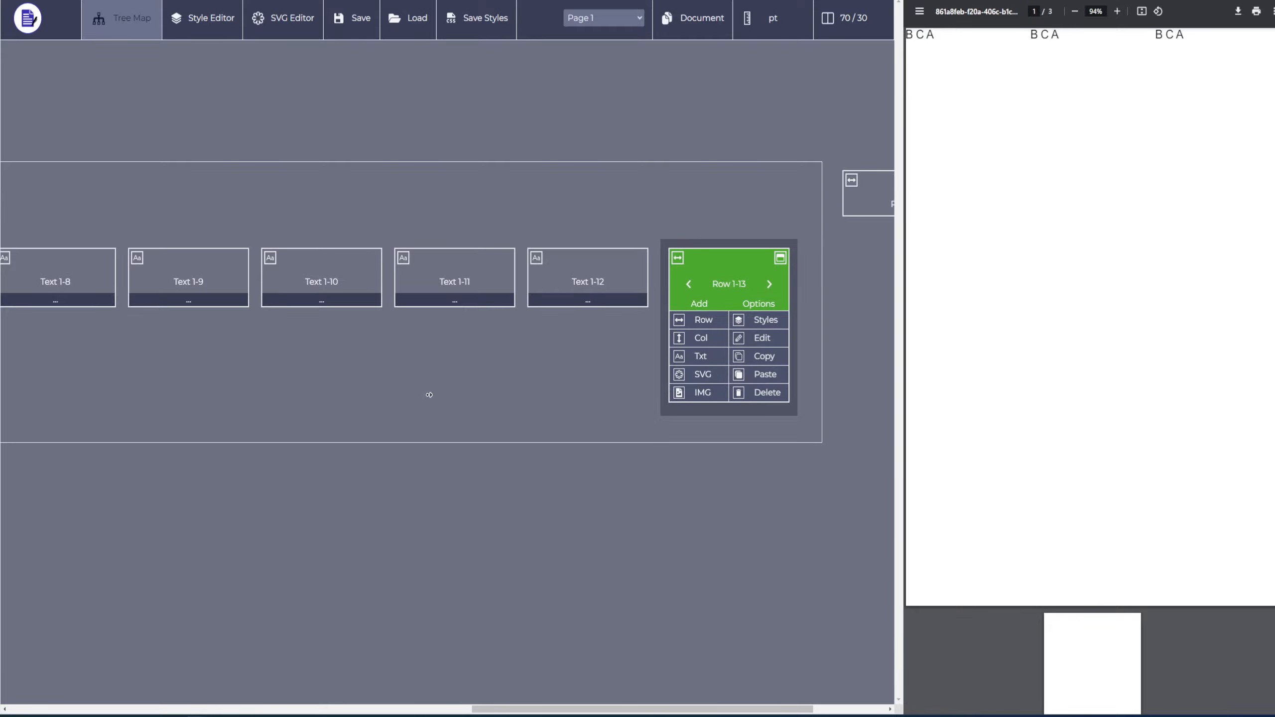
scroll(429, 395, right, 4)
scroll(694, 253, left, 20)
scroll(498, 405, left, 5)
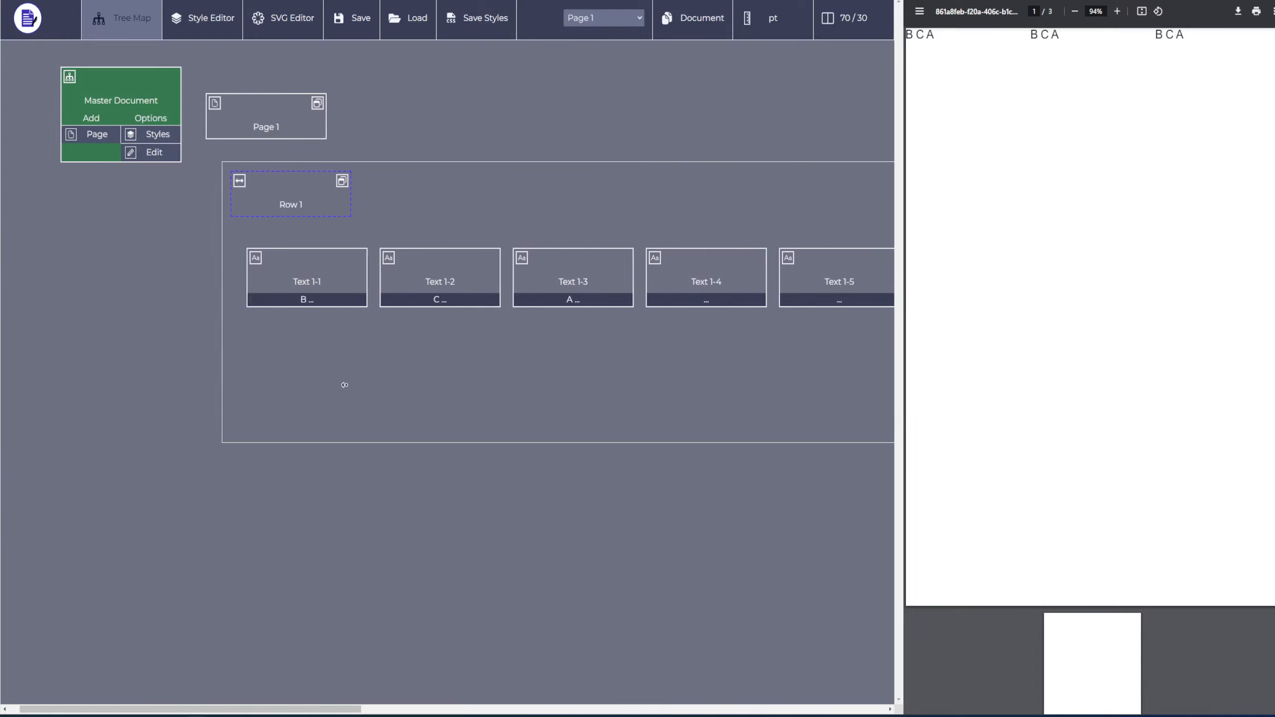
scroll(345, 384, left, 2)
Open Row 1 and its first text element for editing to examine their name and content fields.
click(307, 206)
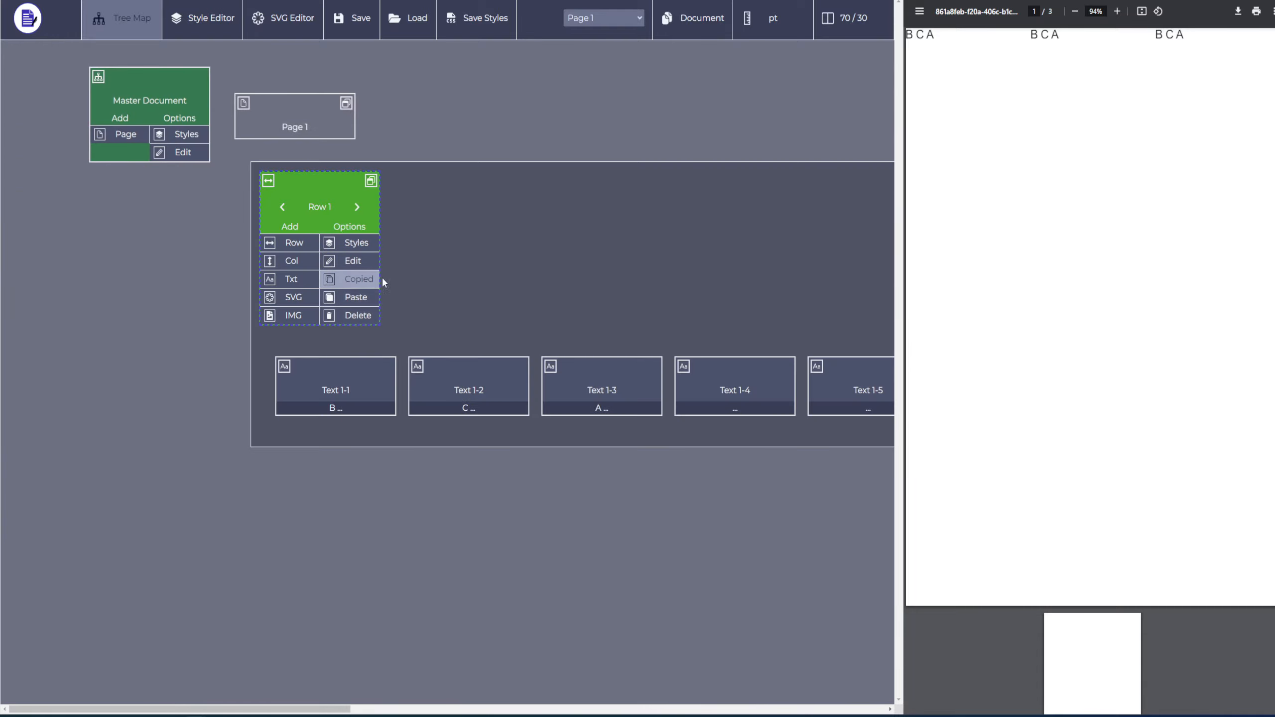
click(359, 261)
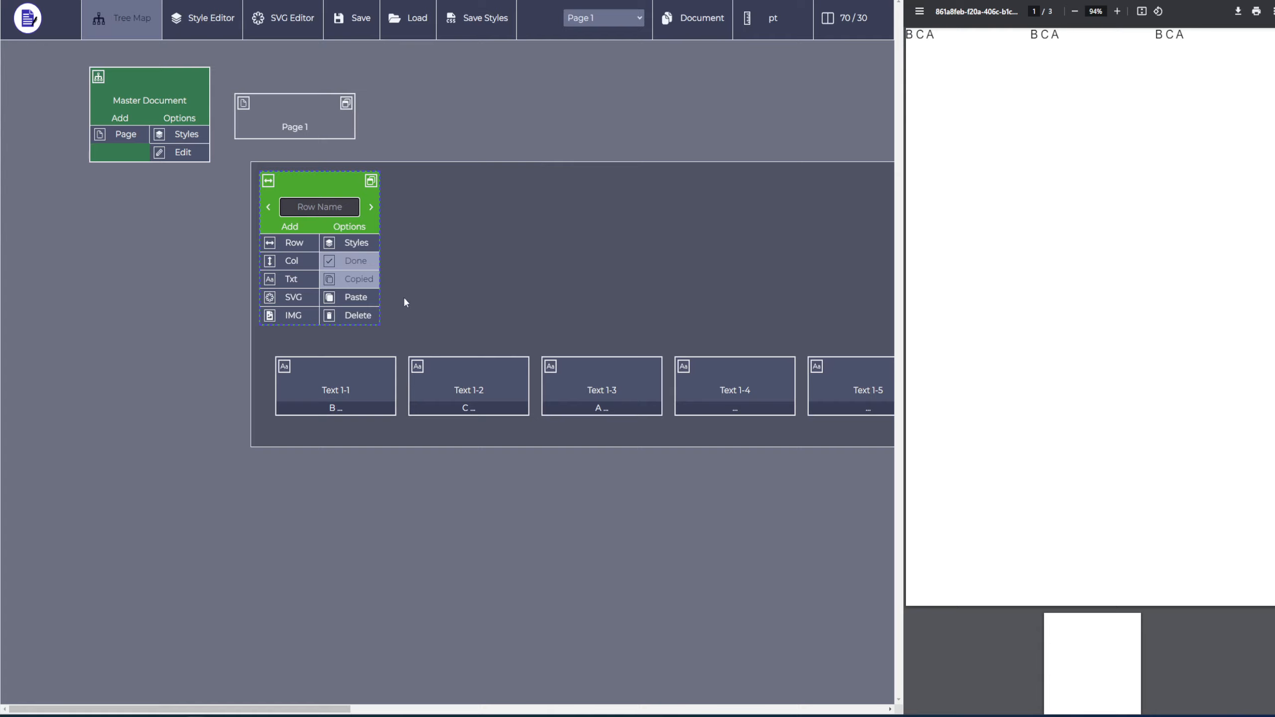
click(333, 362)
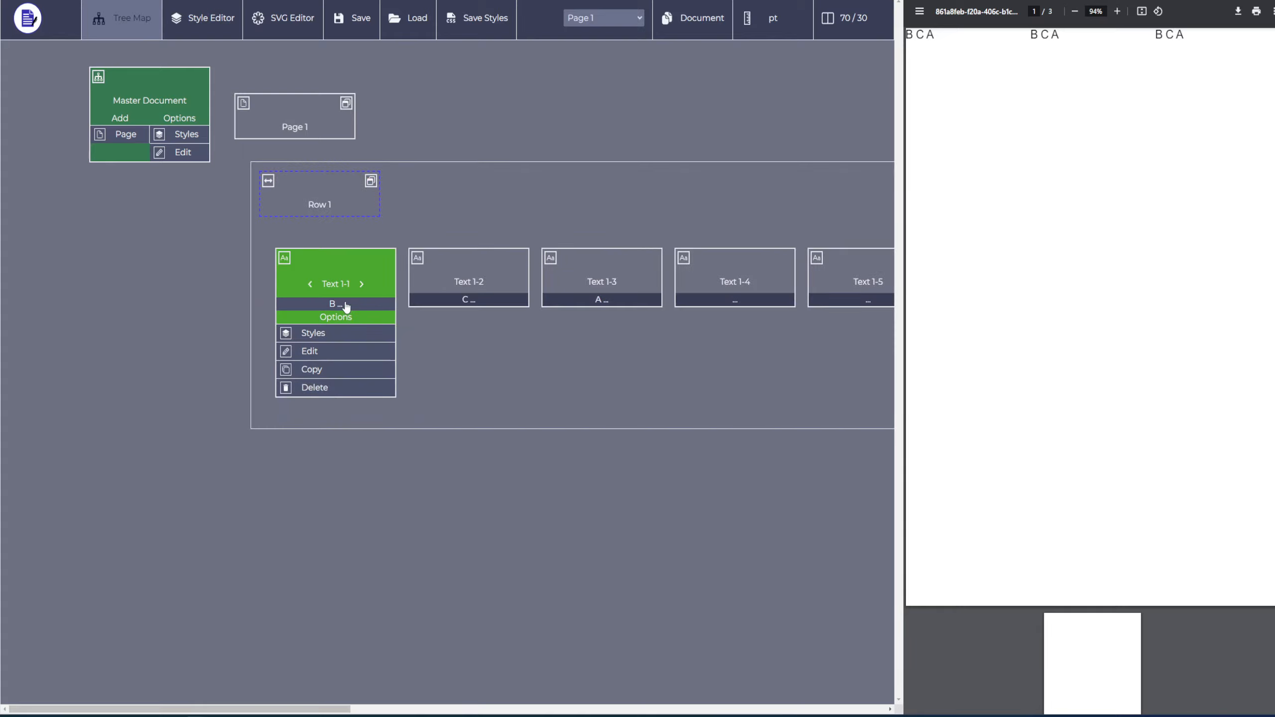
click(331, 351)
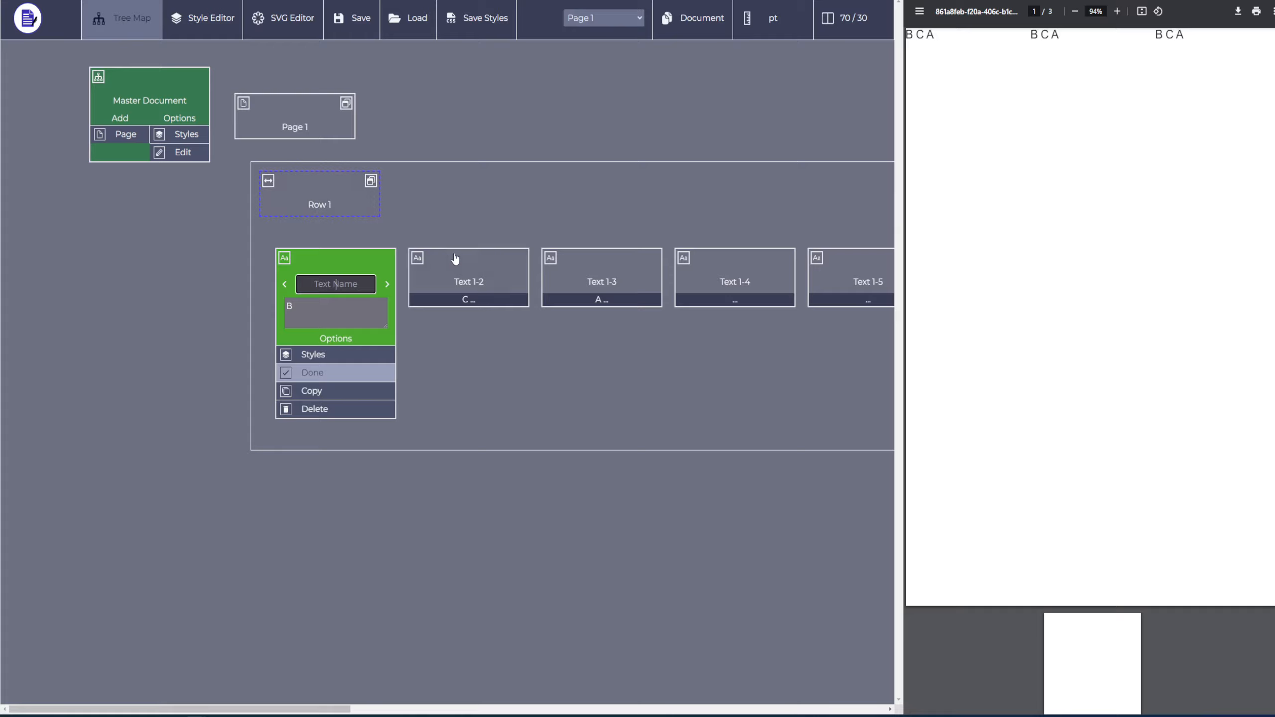
click(482, 292)
click(352, 285)
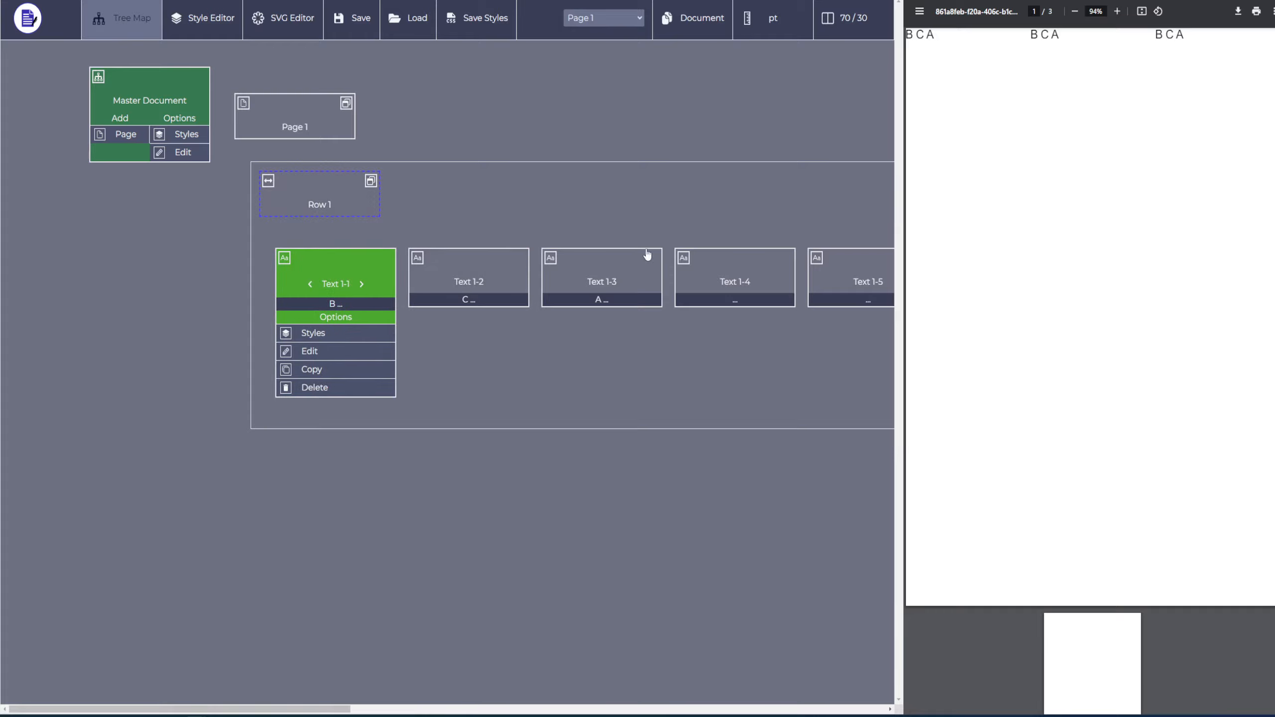
click(545, 272)
click(408, 274)
click(338, 258)
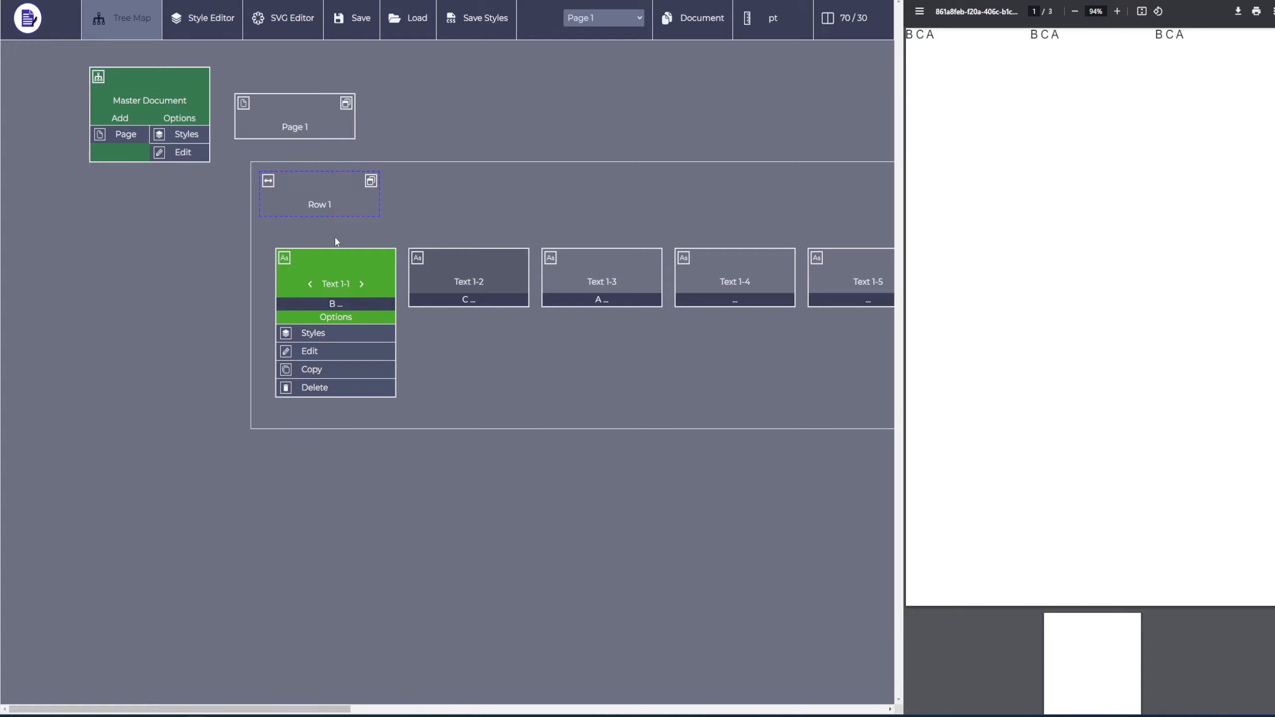
Rename Row 1 as "Blue Row".
click(329, 213)
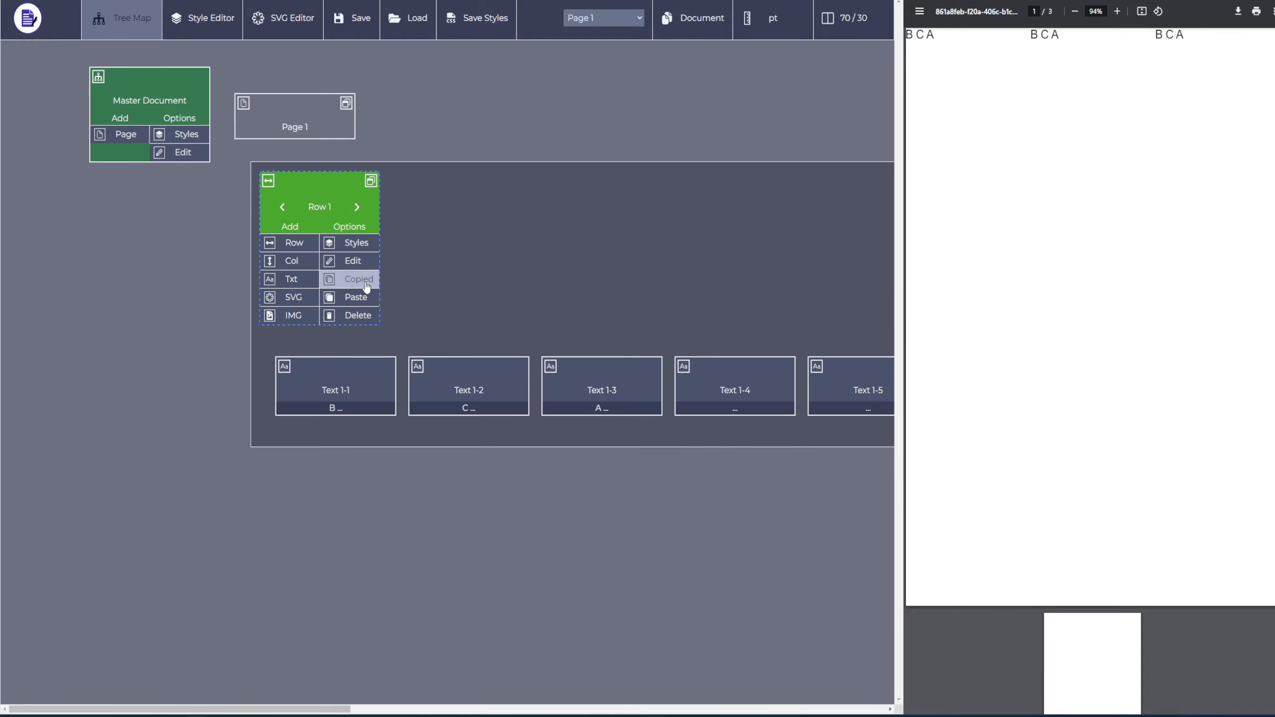
click(359, 261)
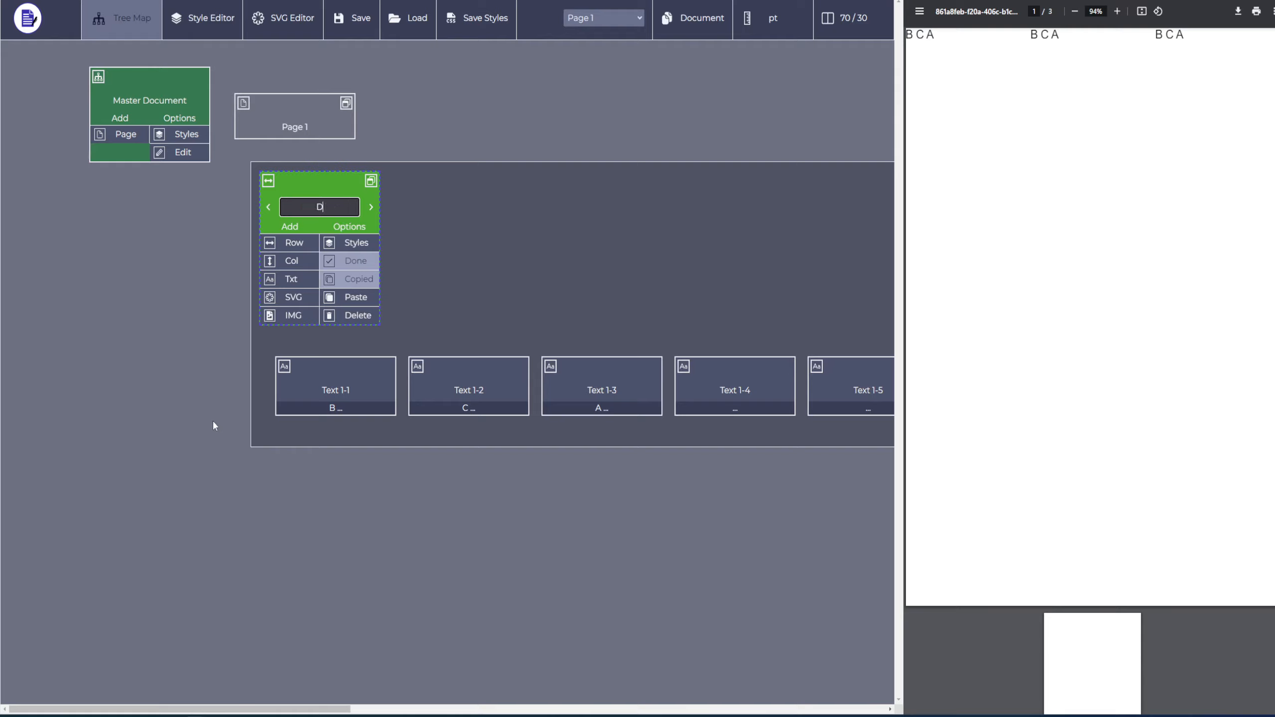
text(R)
key(BackSpace)
text(Blue Row)
key(Return)
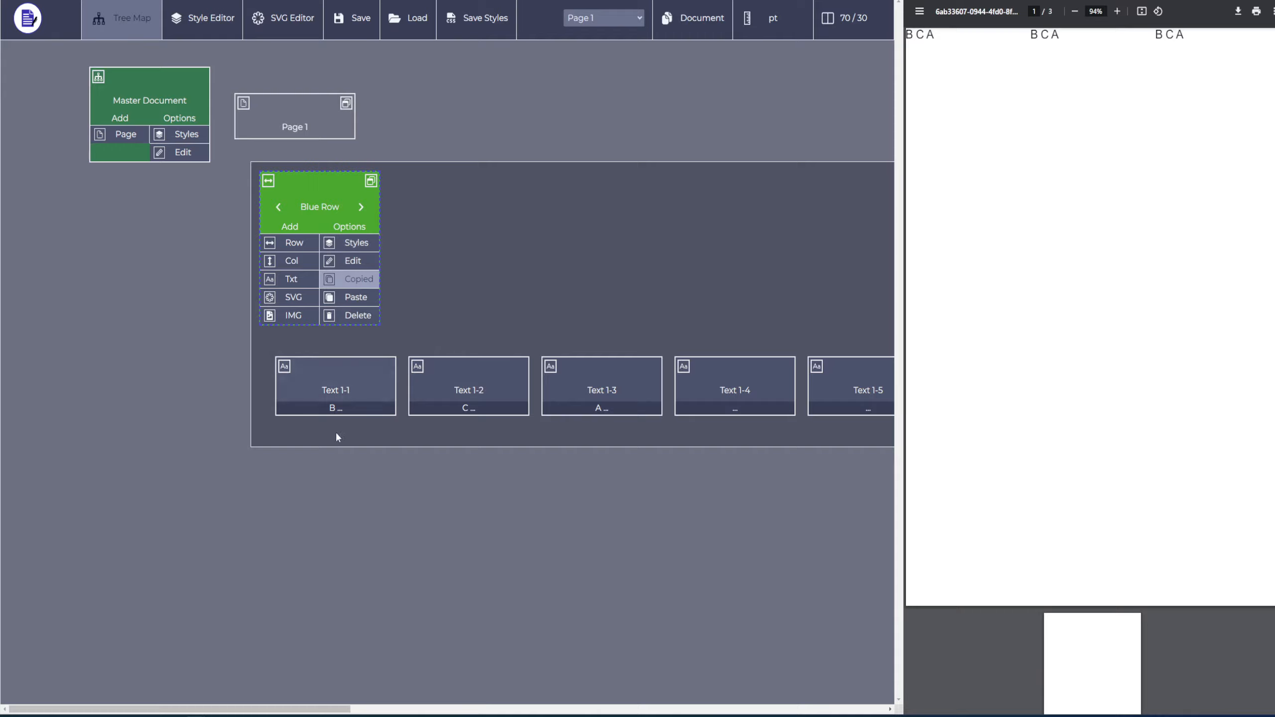
View Page 3 in the tree map and return to Page 1.
scroll(377, 462, right, 3)
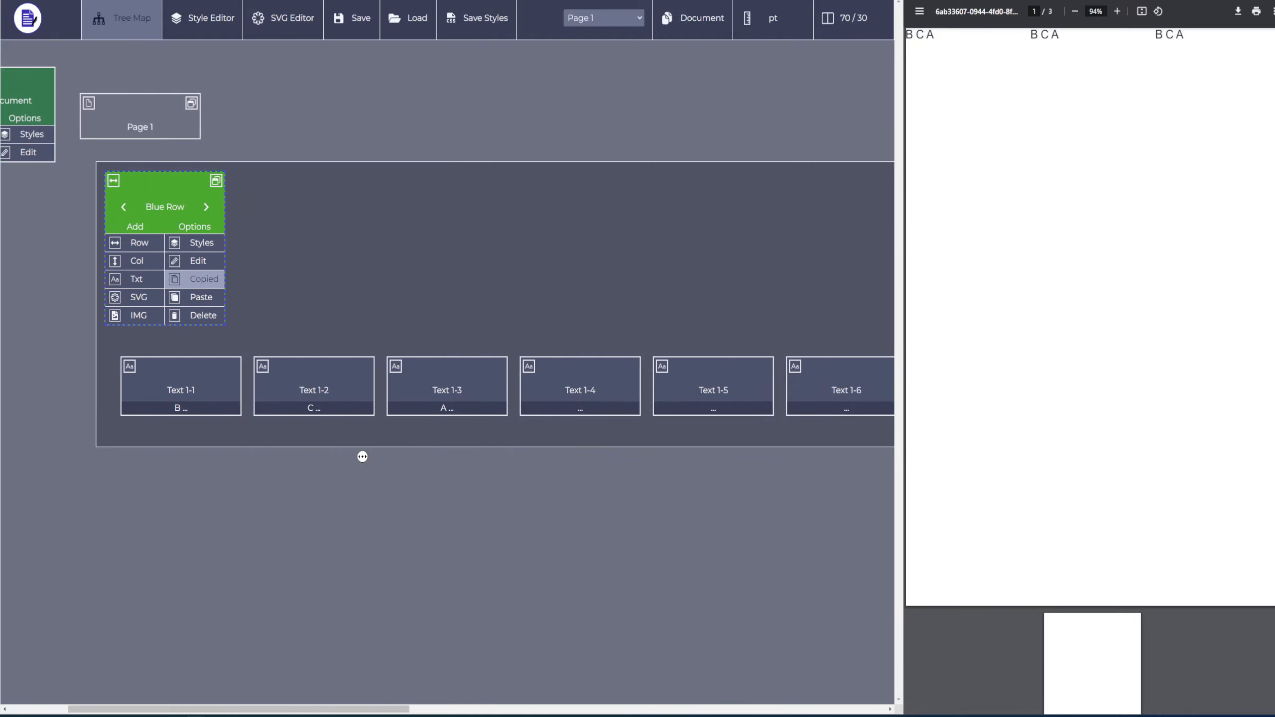
scroll(363, 456, left, 3)
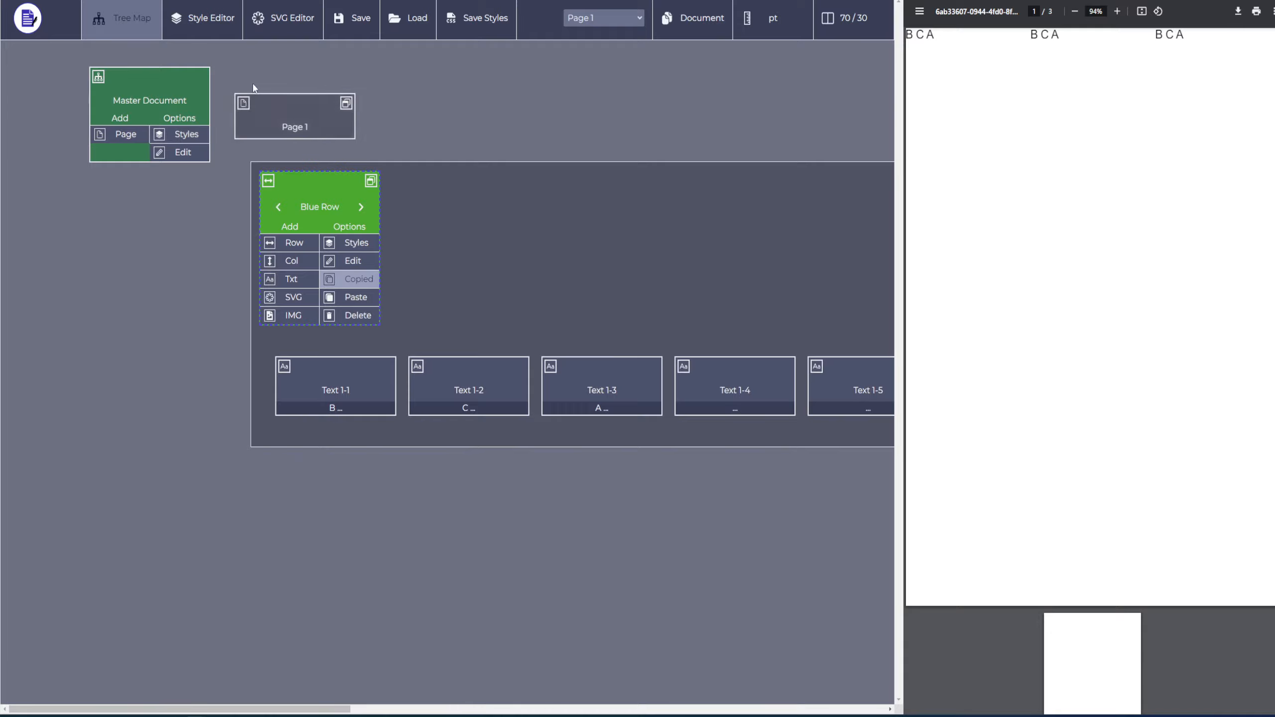
click(609, 20)
click(627, 53)
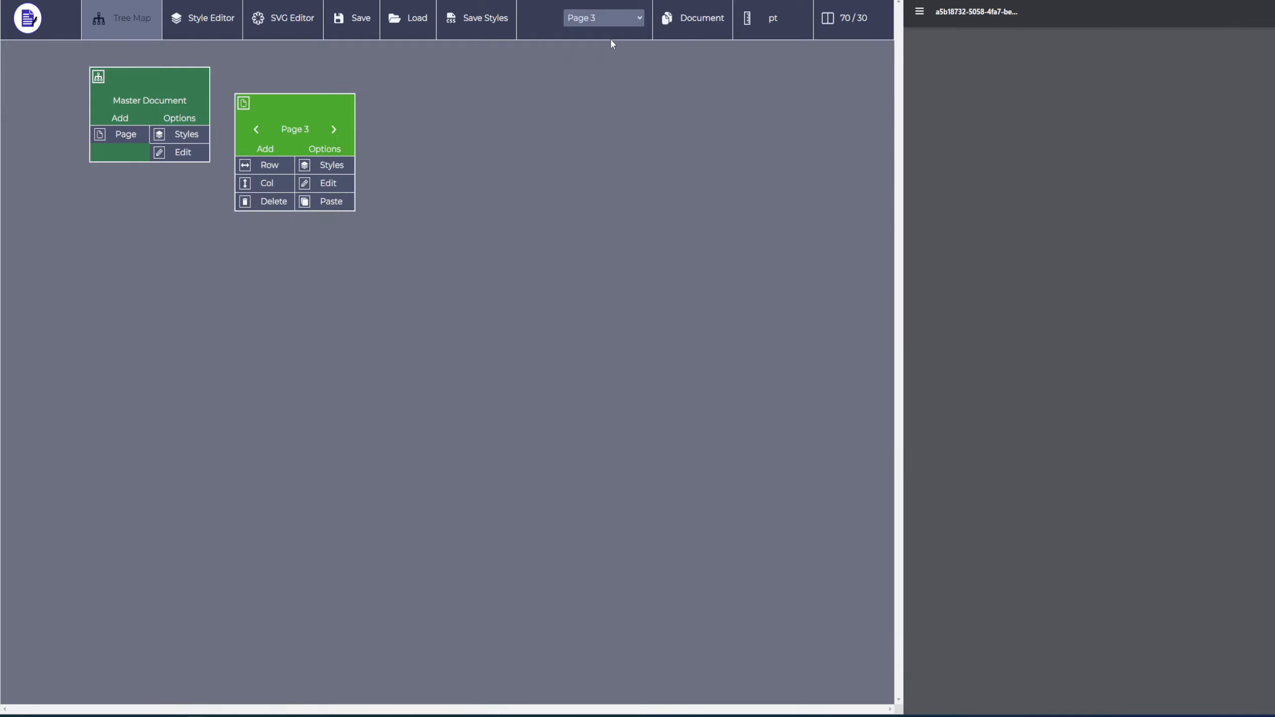
click(605, 20)
click(588, 35)
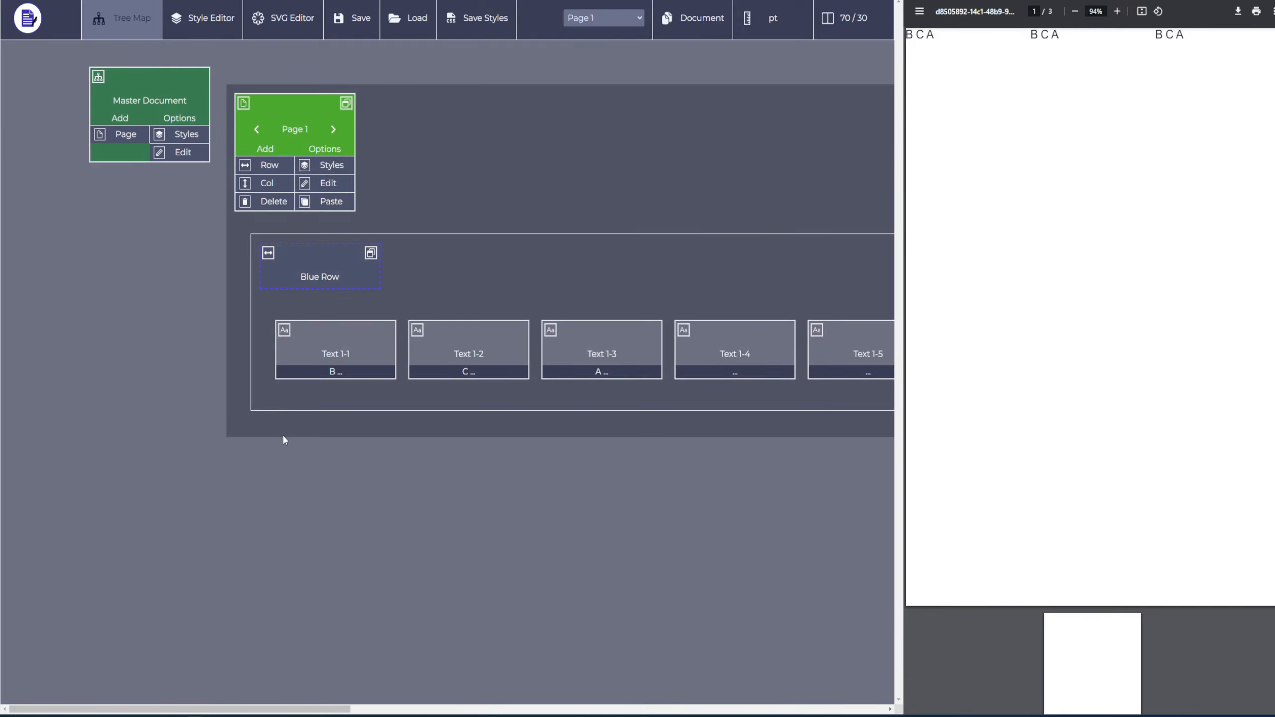
Examine the applied and available styles of Row 2, and close its style list.
scroll(283, 434, right, 2)
scroll(284, 435, right, 5)
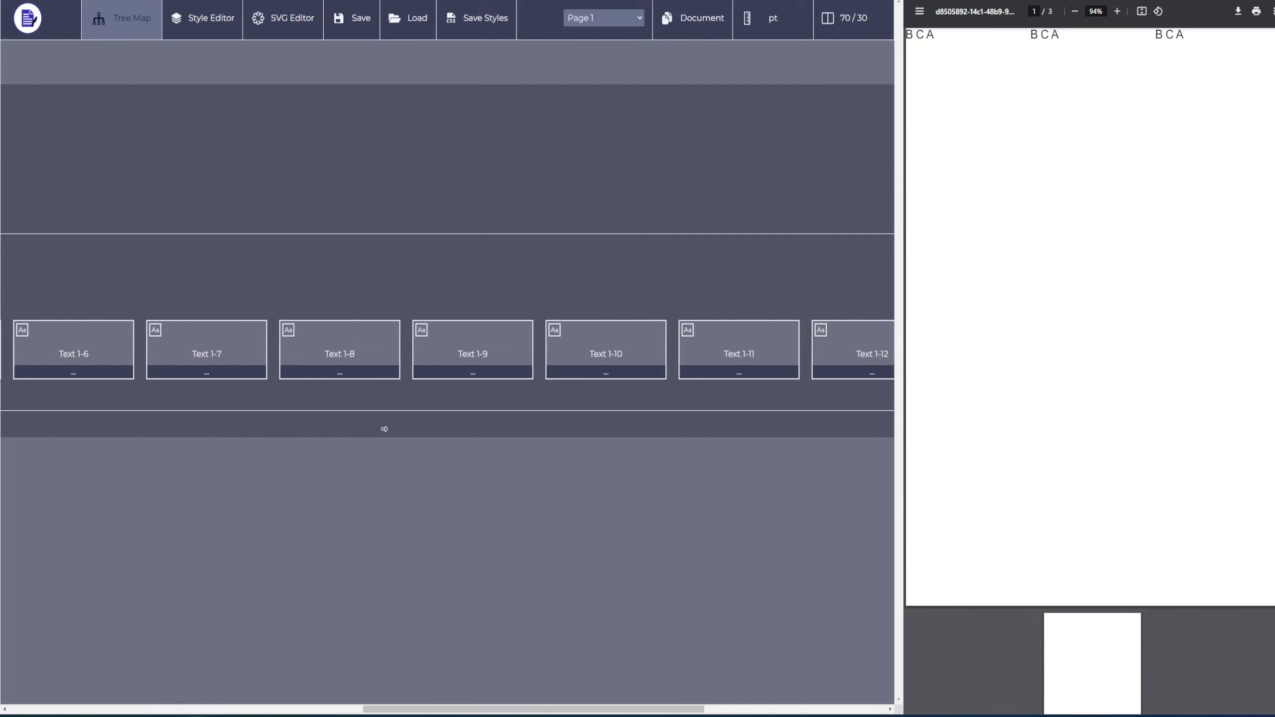
click(743, 282)
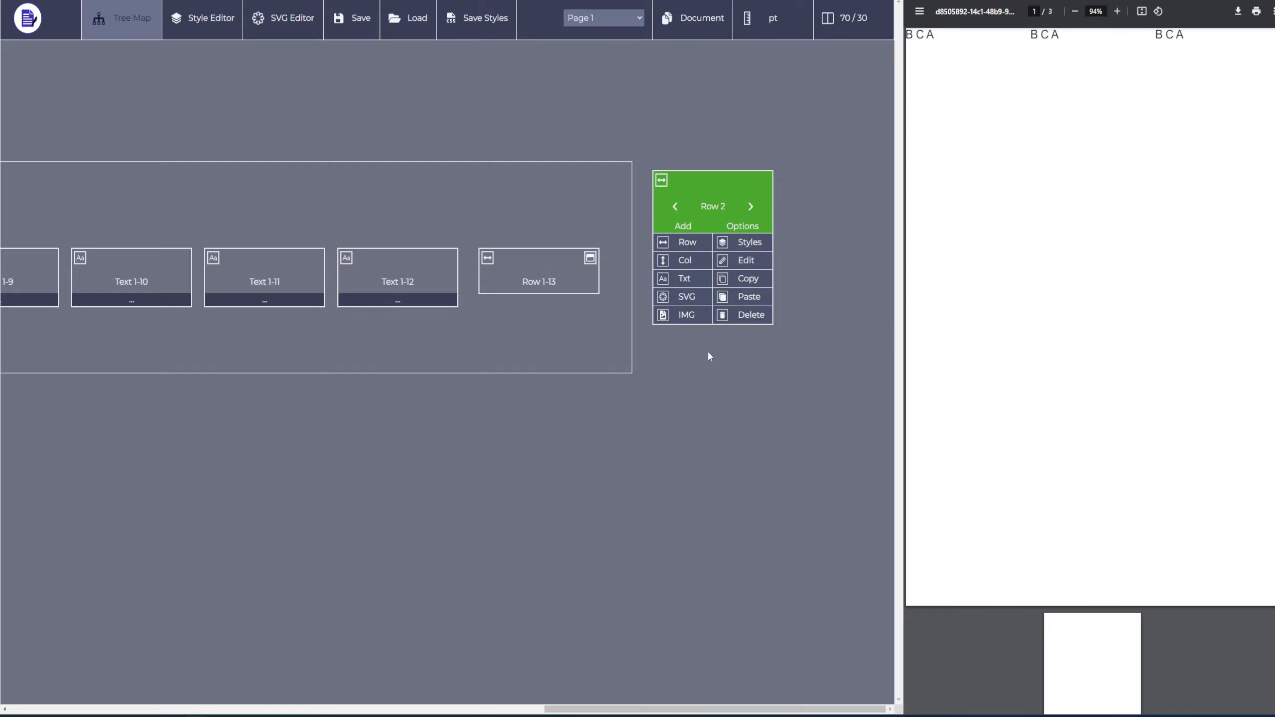
click(756, 246)
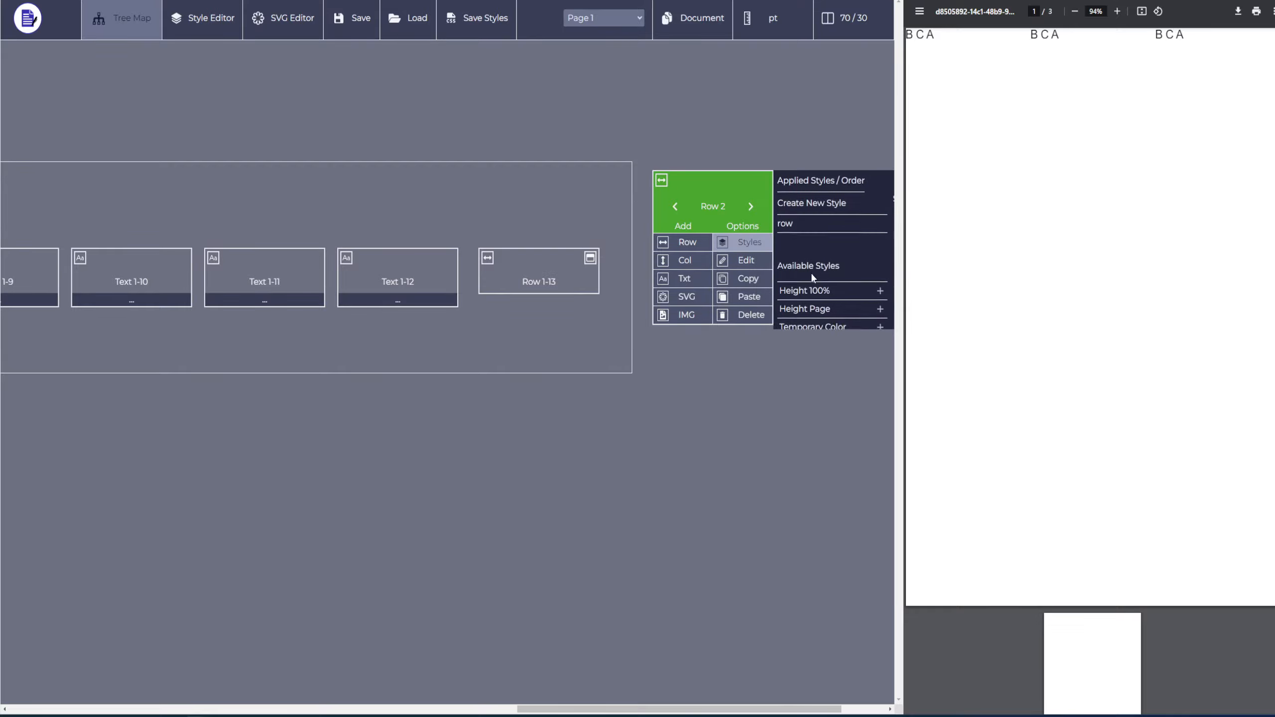
scroll(812, 274, down, 2)
click(743, 241)
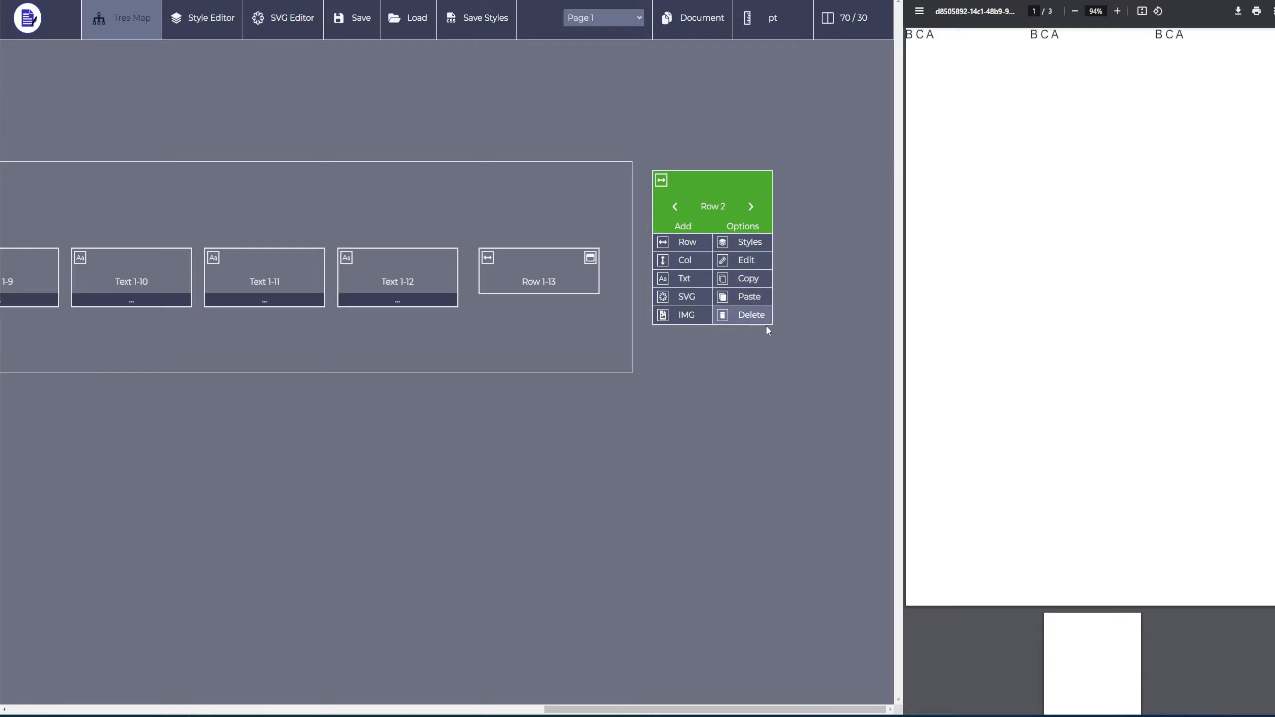
Delete Row 2 from Page 1, confirming with "del", and select the nested Row 1-13.
click(752, 321)
text(del)
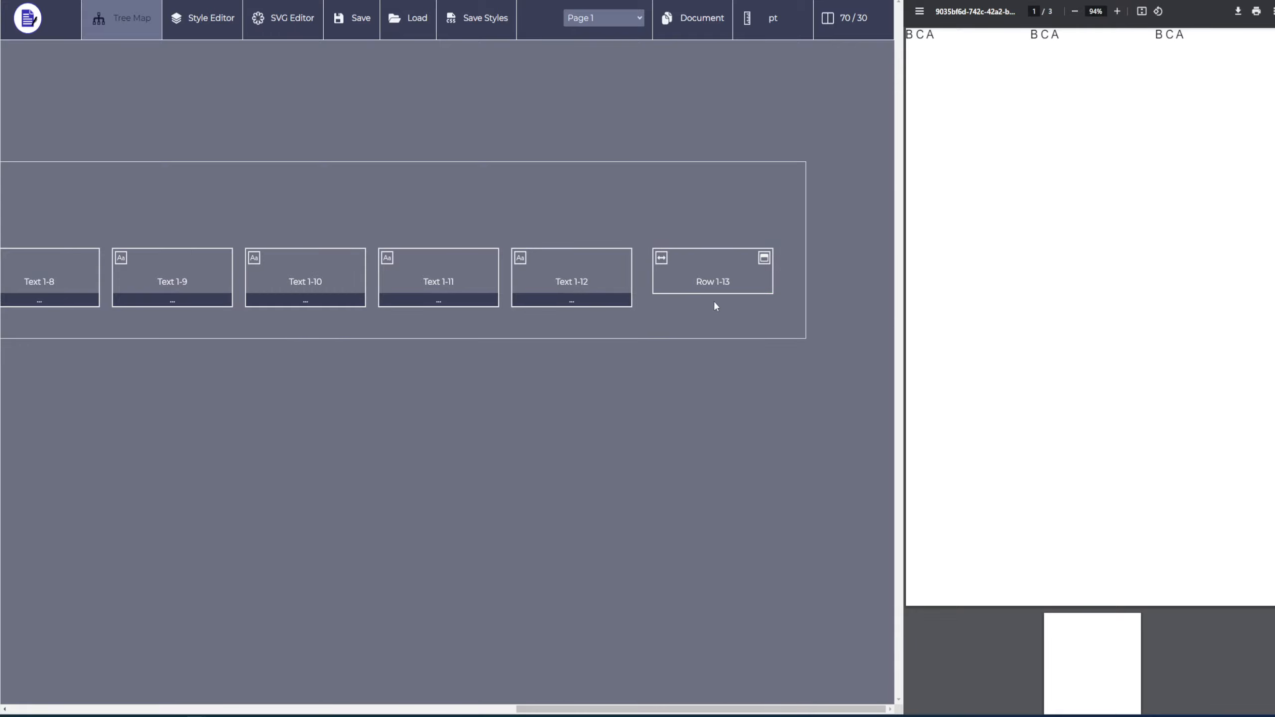
click(708, 284)
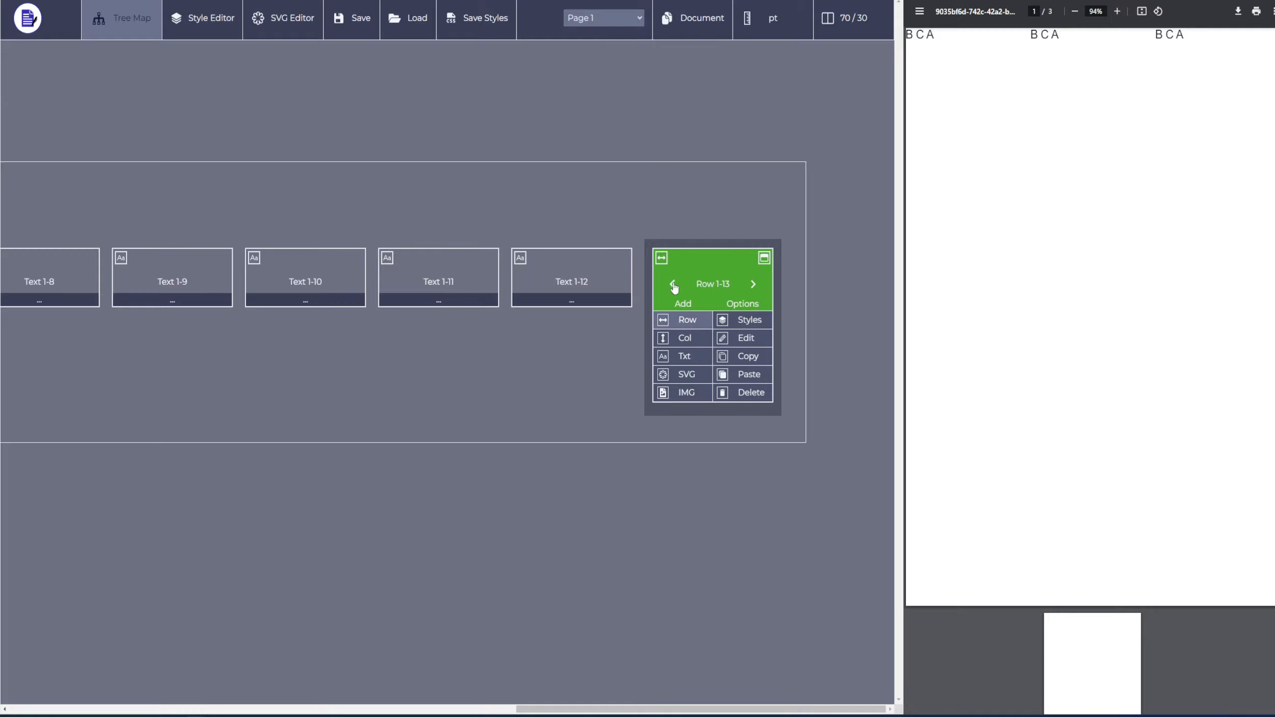
Reverse the direction of Blue Row's elements and switch it back to the normal order.
middle_click(572, 334)
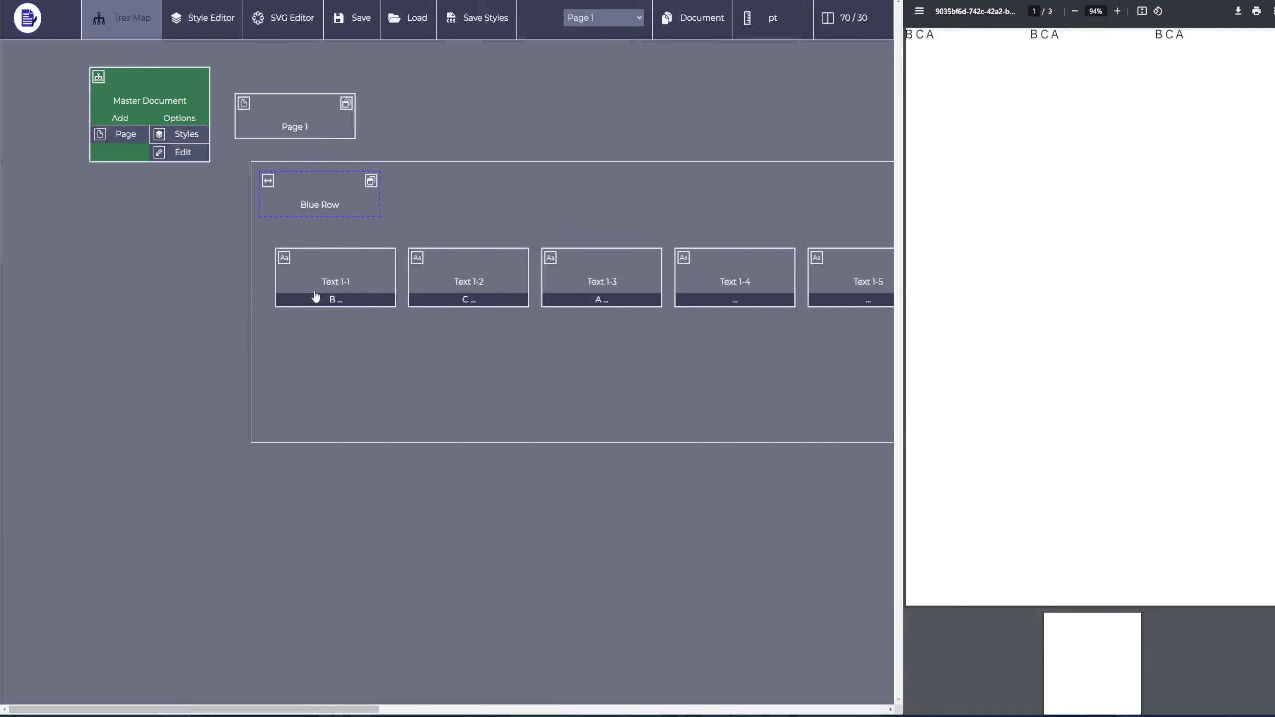
click(316, 203)
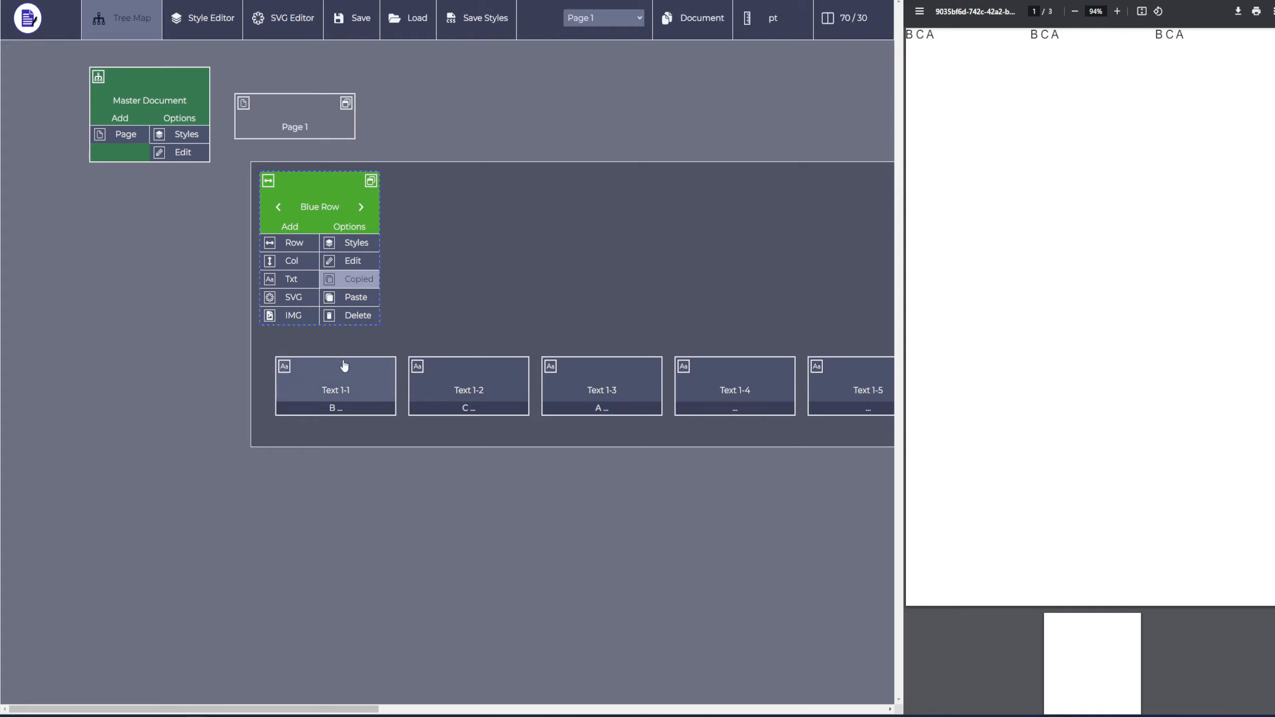
click(275, 185)
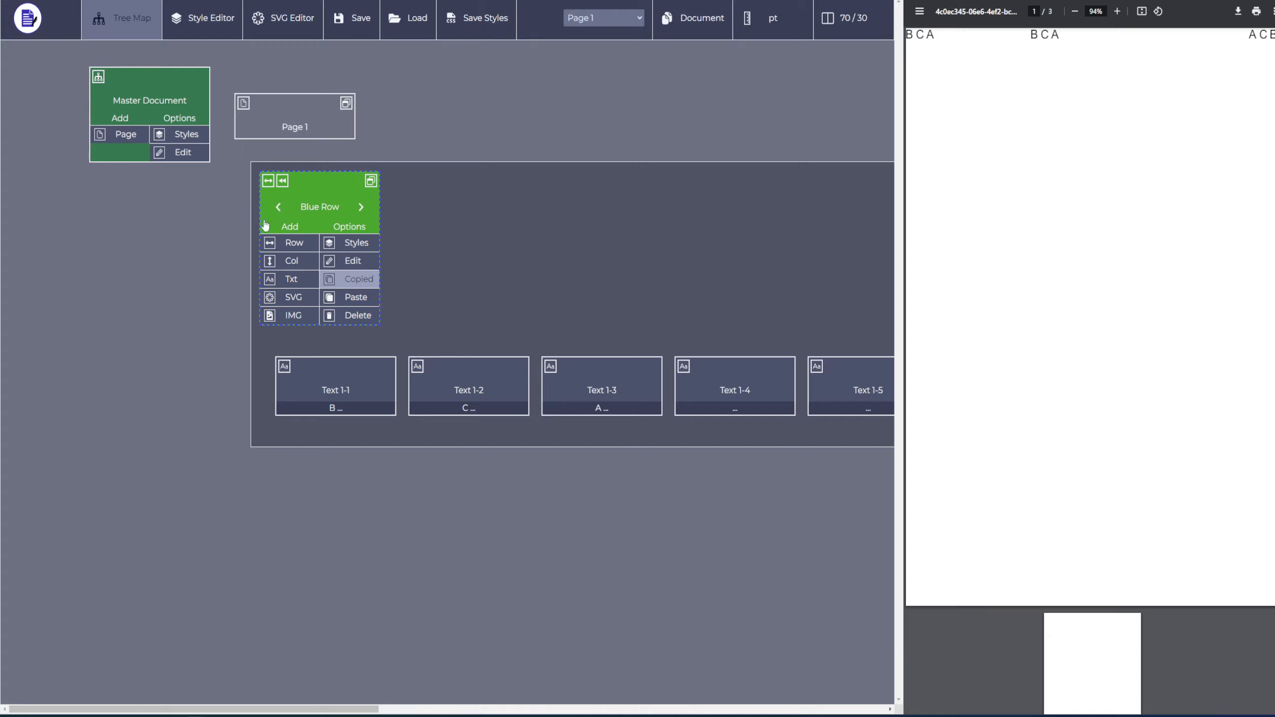
click(277, 182)
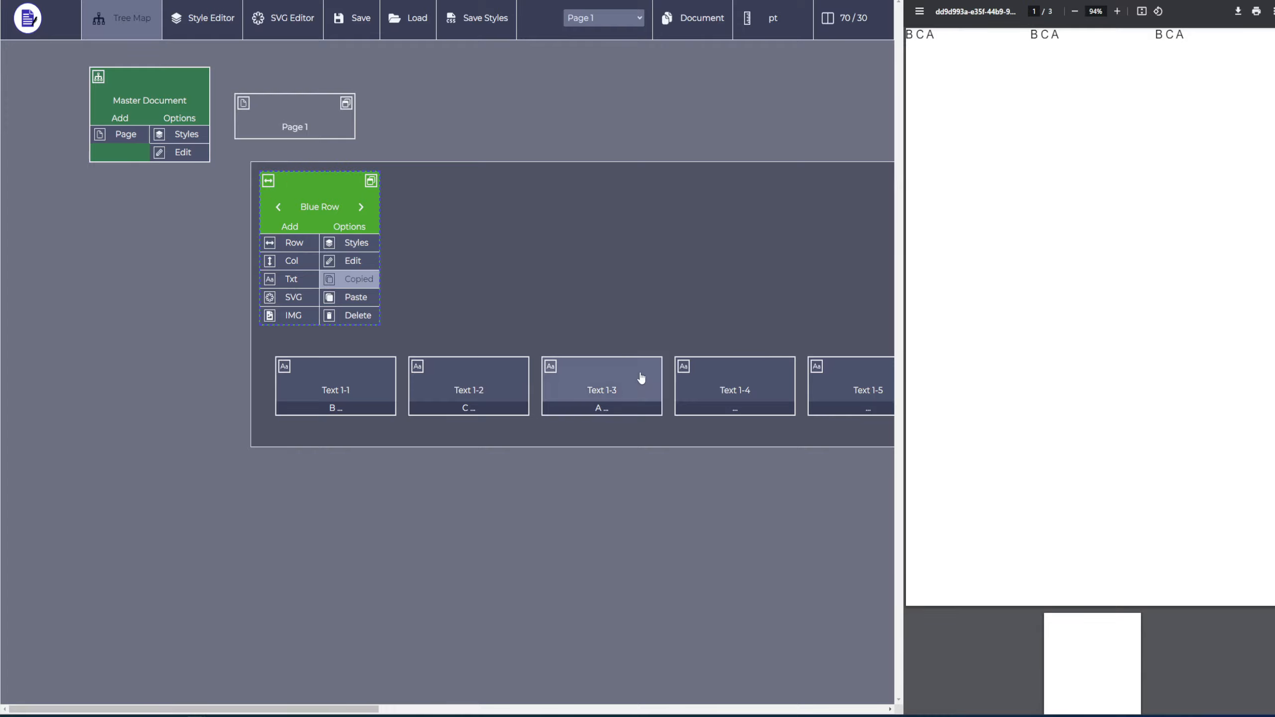
Select Page 1 in the tree map.
click(285, 131)
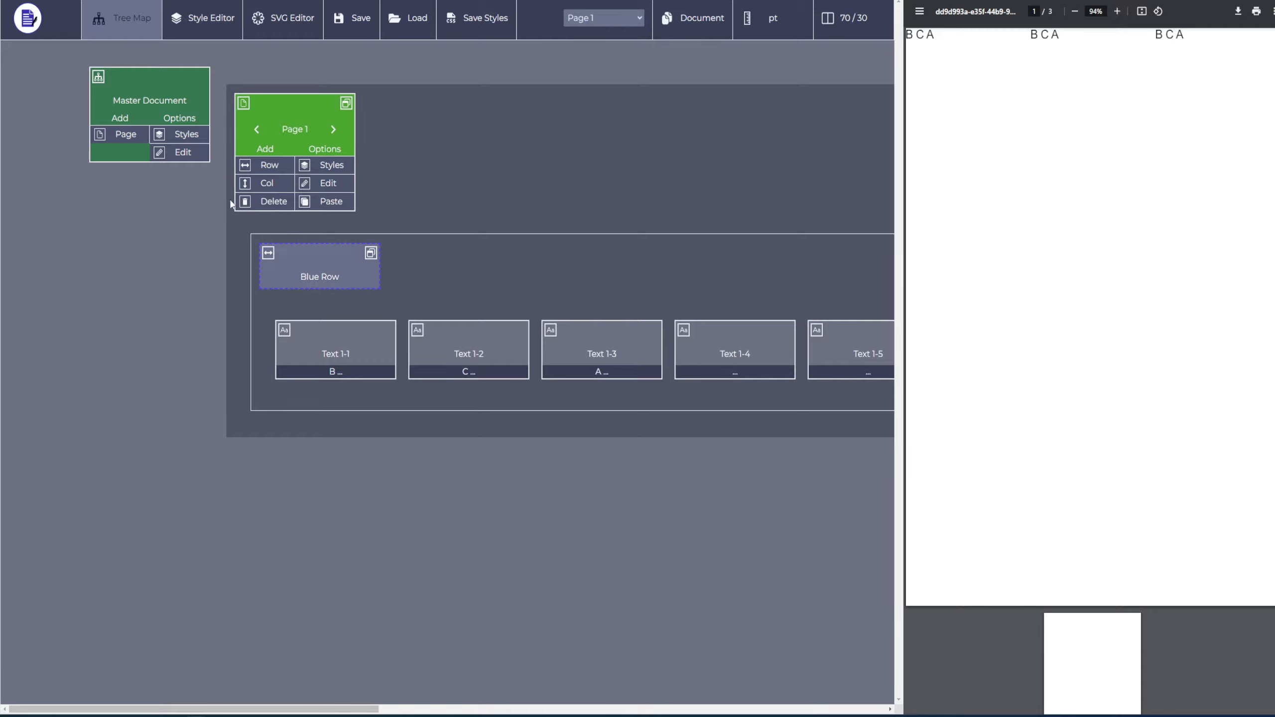
middle_click(335, 430)
middle_click(323, 481)
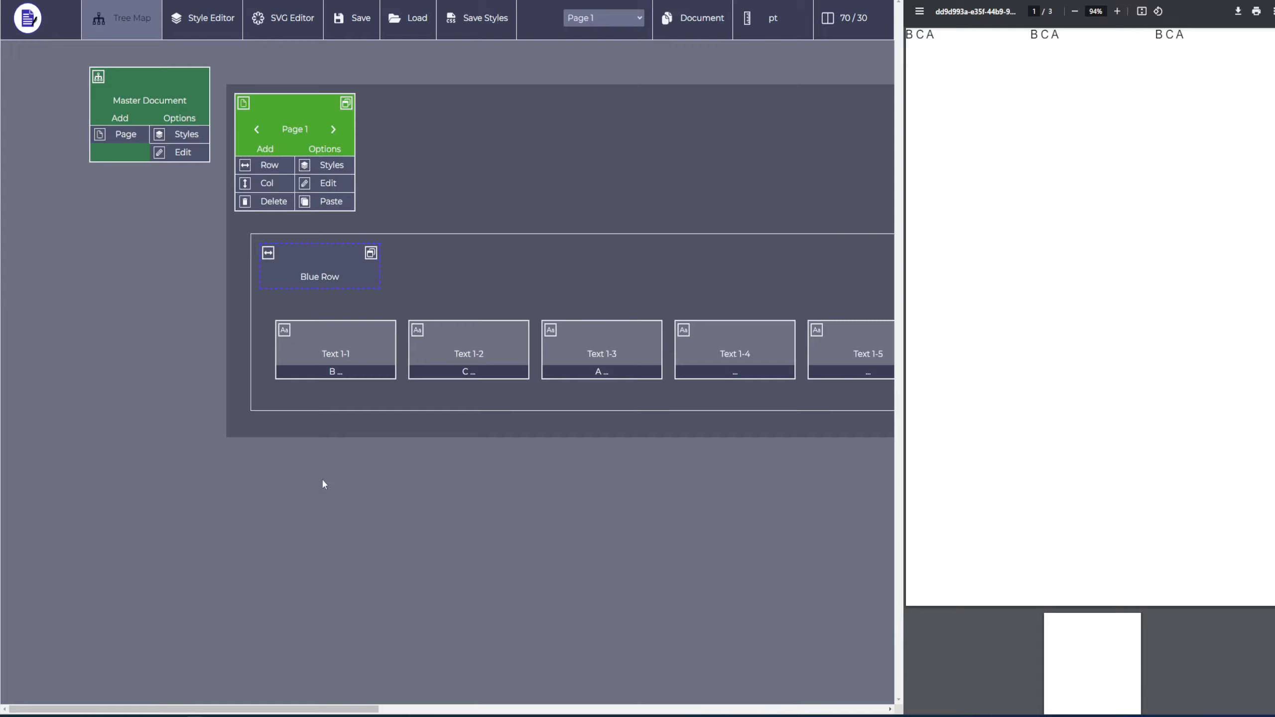